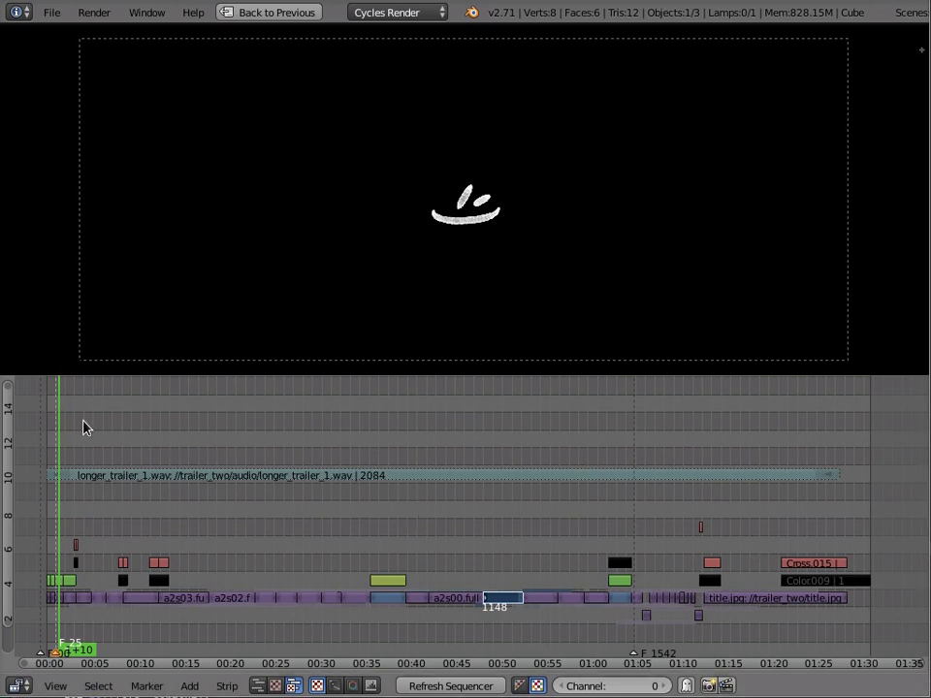
Step: Scrub through the trailer edit in the sequencer to preview its shots
left_click_drag(62, 426, 213, 444)
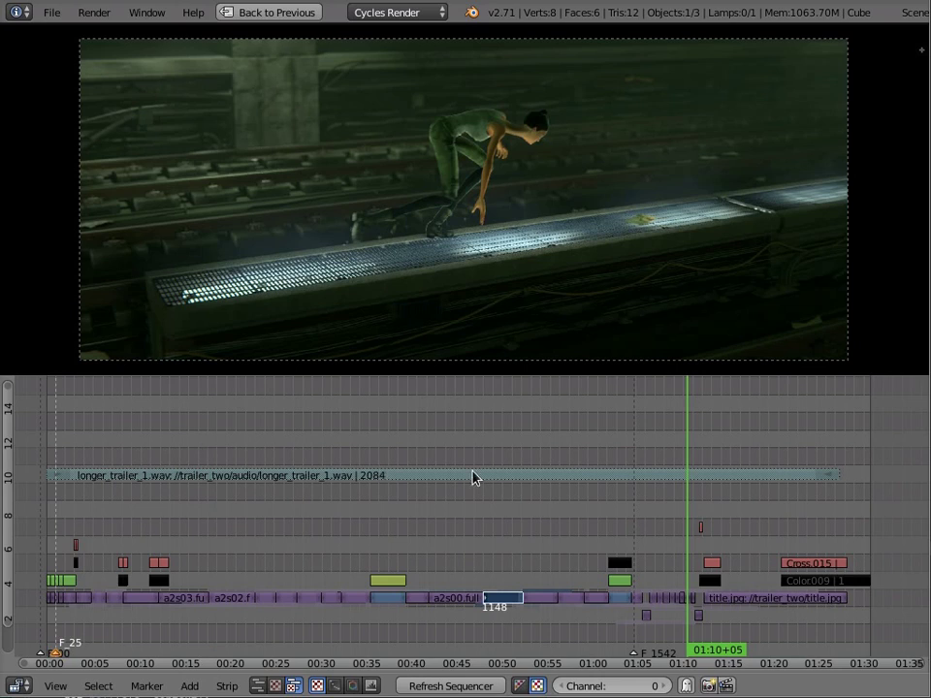
left_click_drag(49, 440, 97, 446)
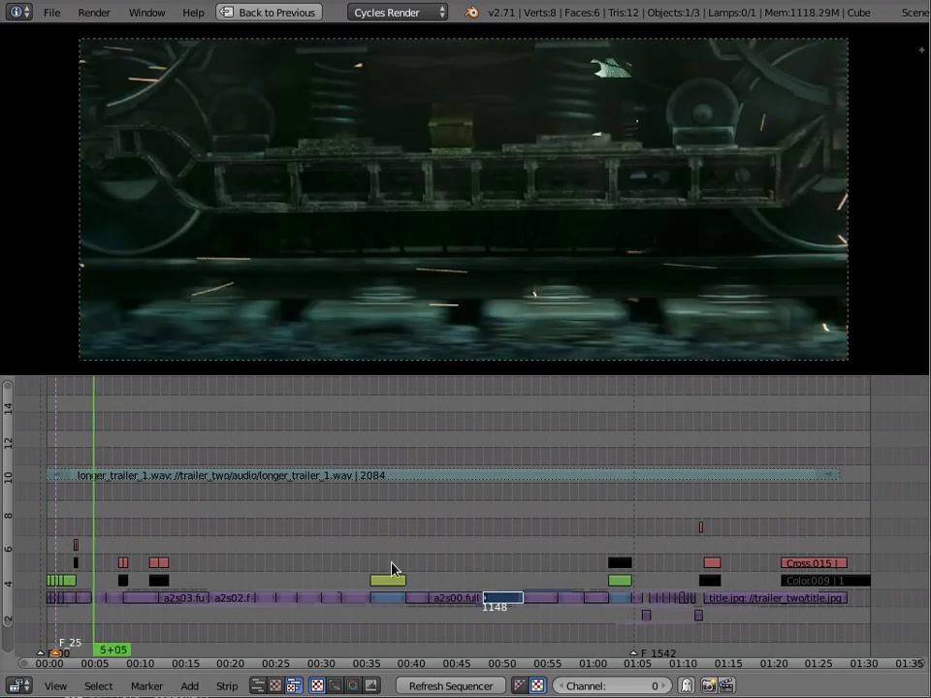
scroll(383, 609, "down", 1)
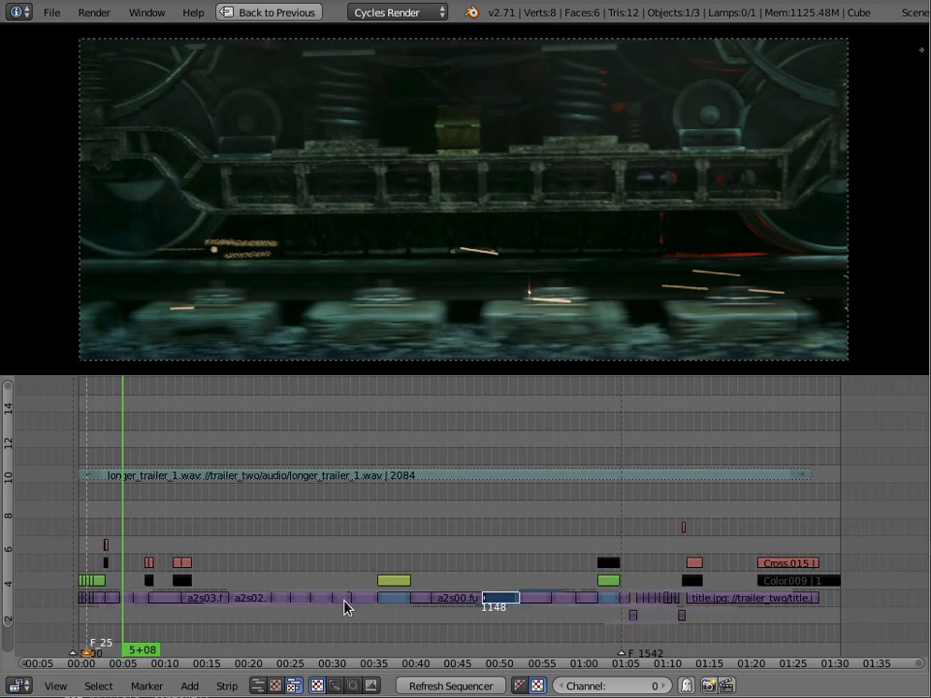
Step: Open the recent file delete.blend with its empty sequencer
left_click(227, 686)
left_click(55, 15)
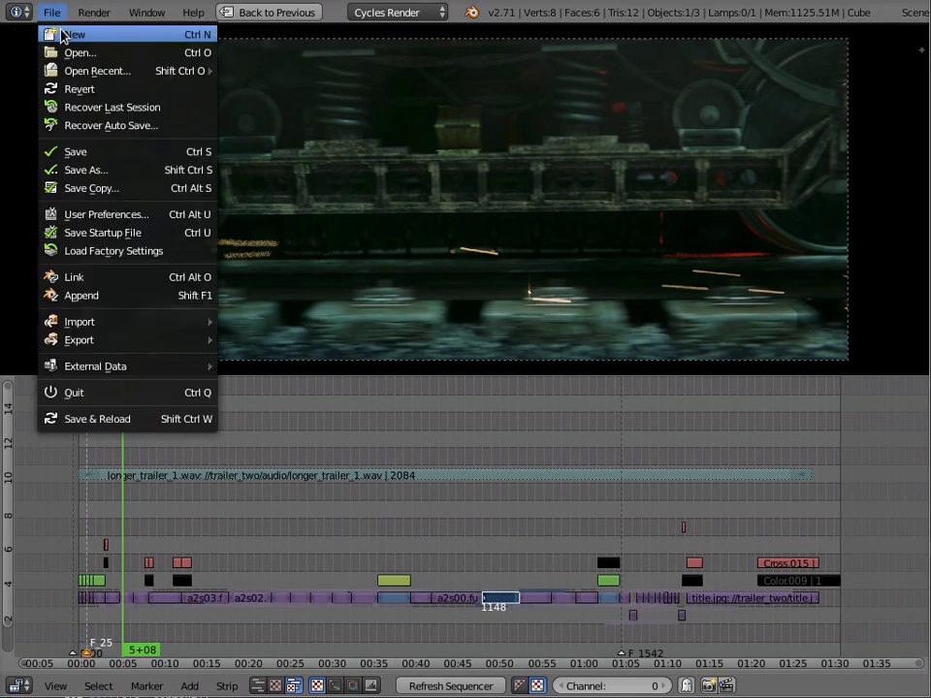
mouse_move(58, 70)
left_click(207, 71)
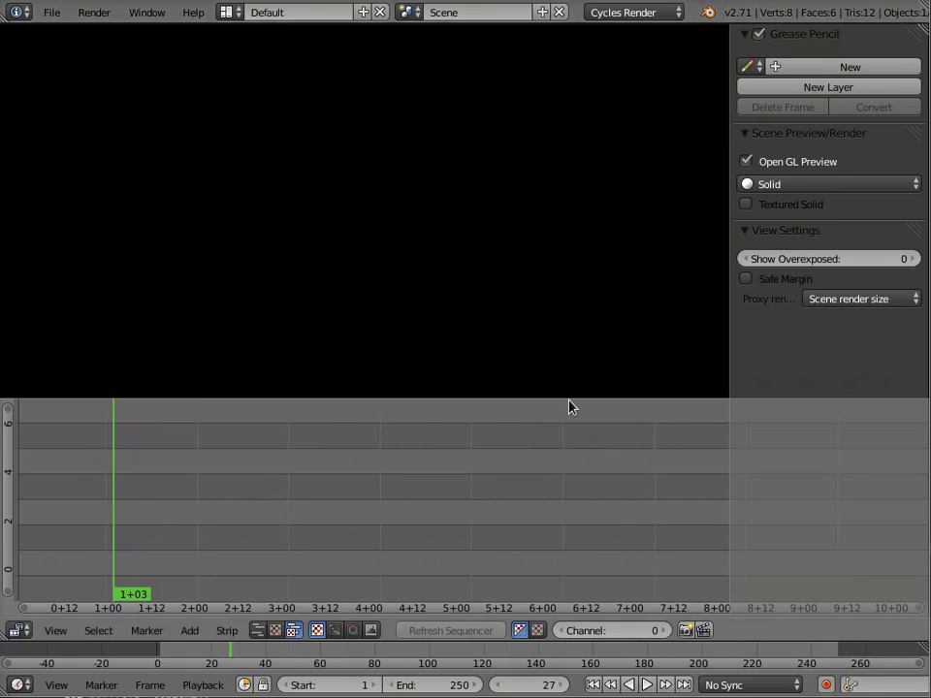
Step: Switch to the file manager and inspect the tube project's renders folder, returning to the tube folder
mouse_move(2, 2)
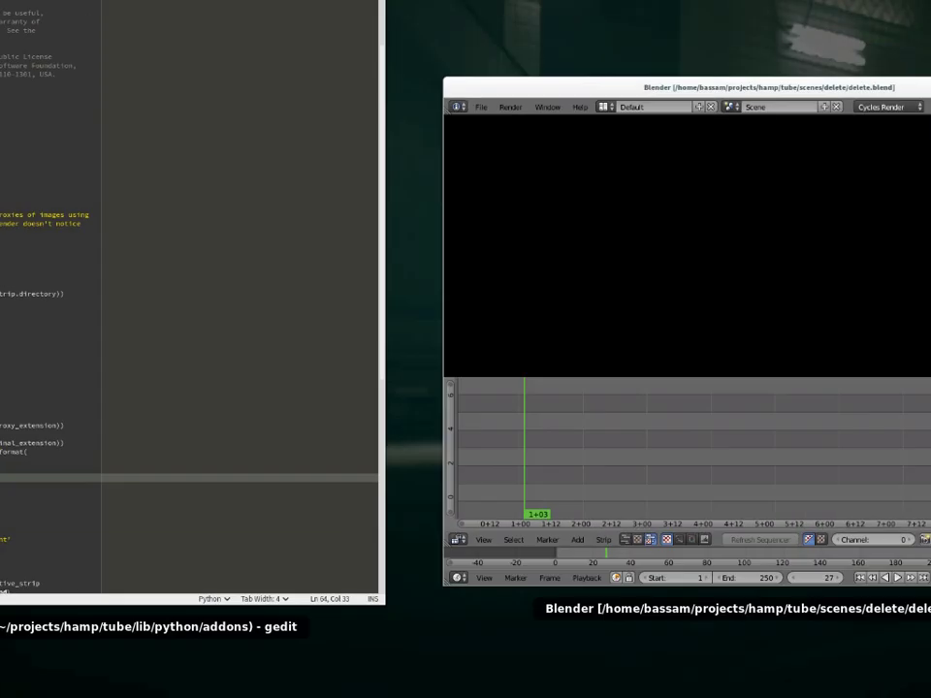
key("Escape")
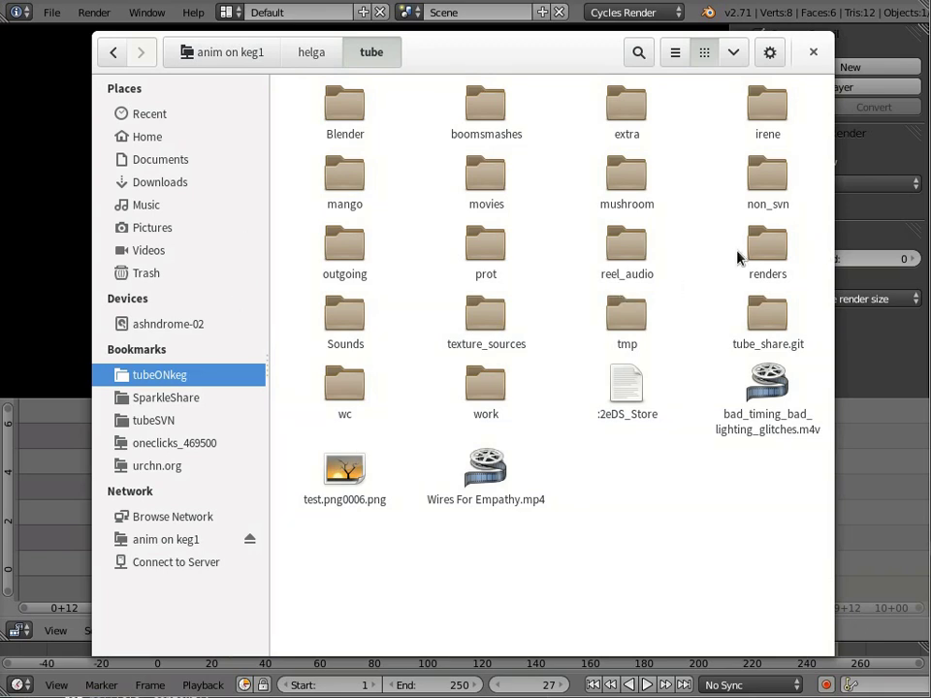
double_click(769, 251)
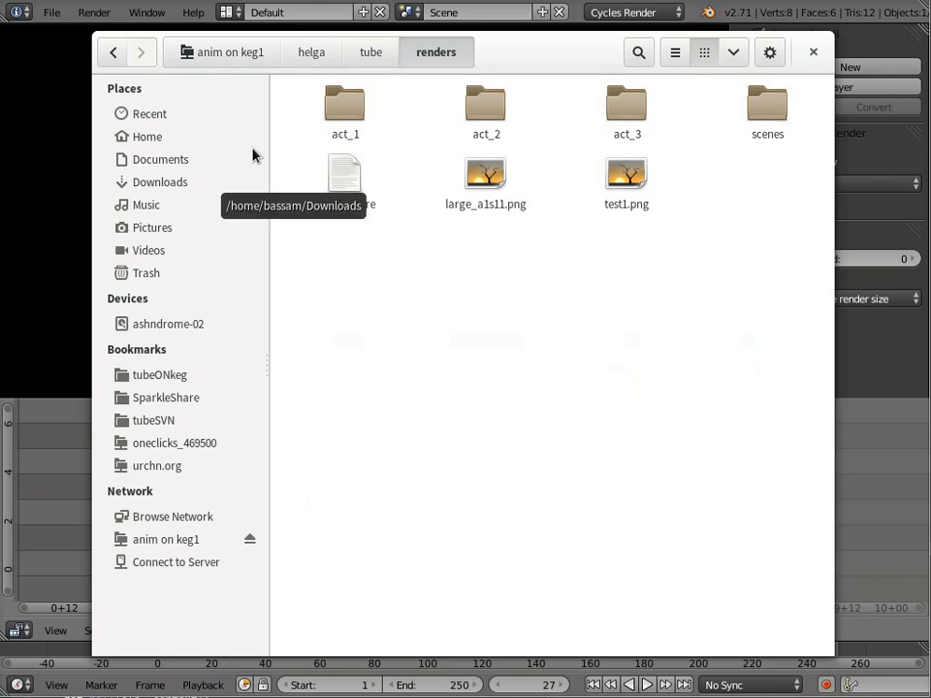
left_click(372, 53)
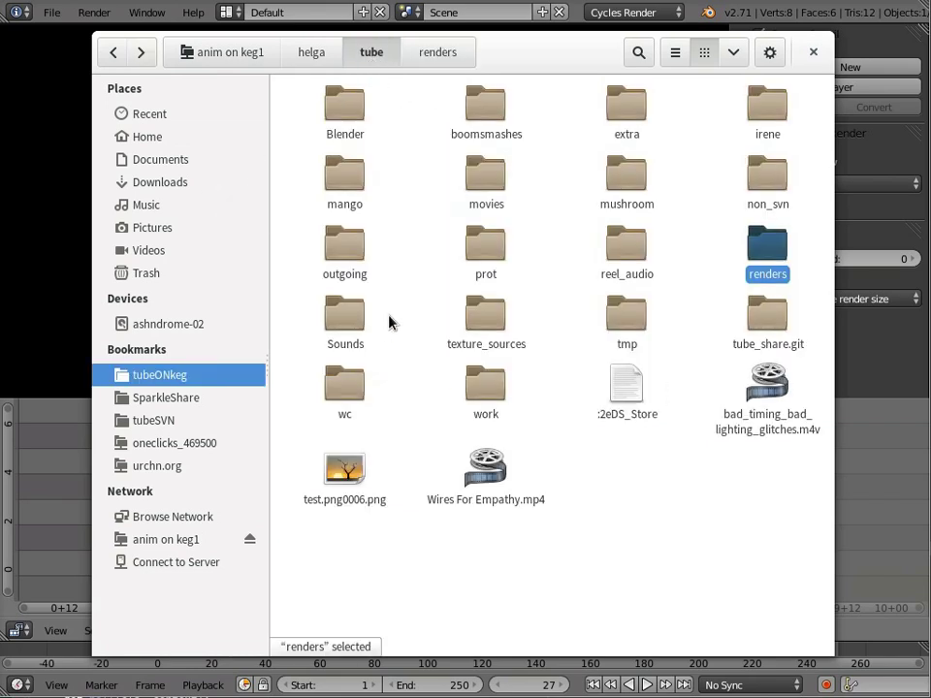
Step: Look through the movie files in the boomsmashes folder and move the file manager window out of the way
left_click(509, 118)
double_click(484, 123)
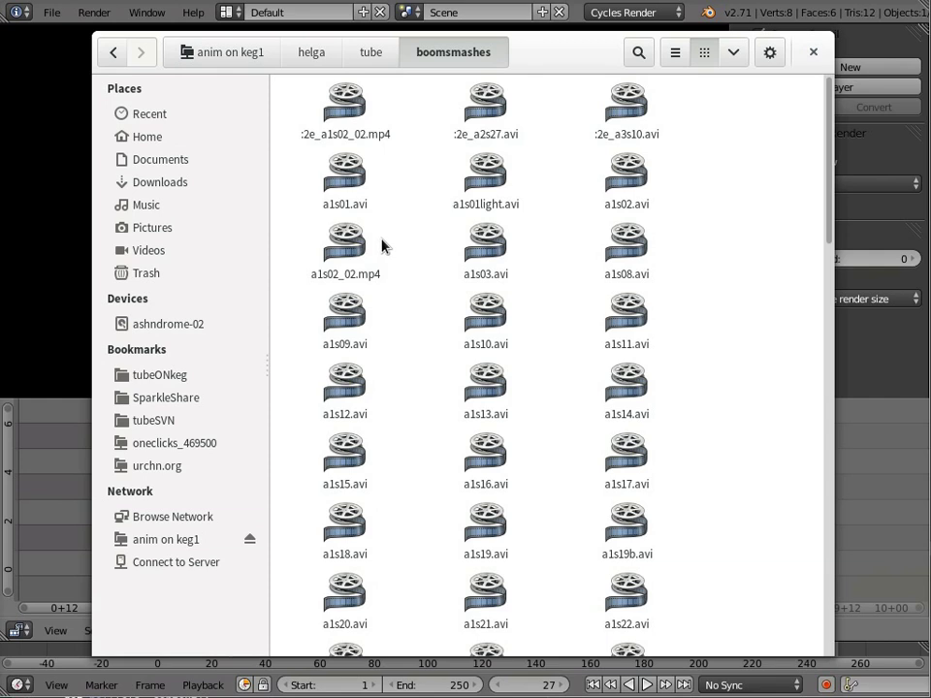
scroll(682, 289, "down", 10)
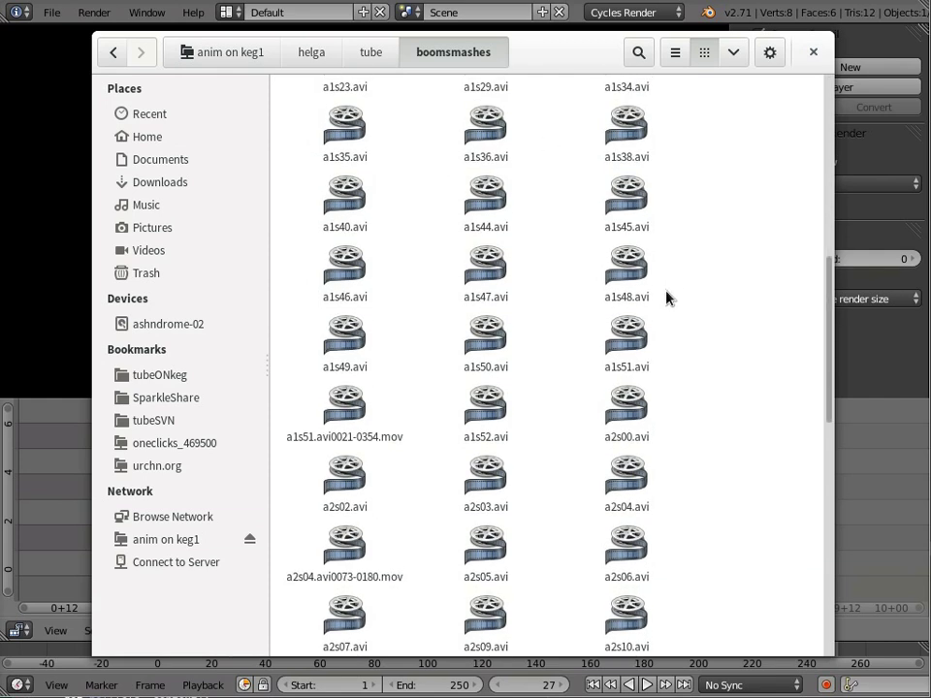
scroll(657, 289, "down", 1)
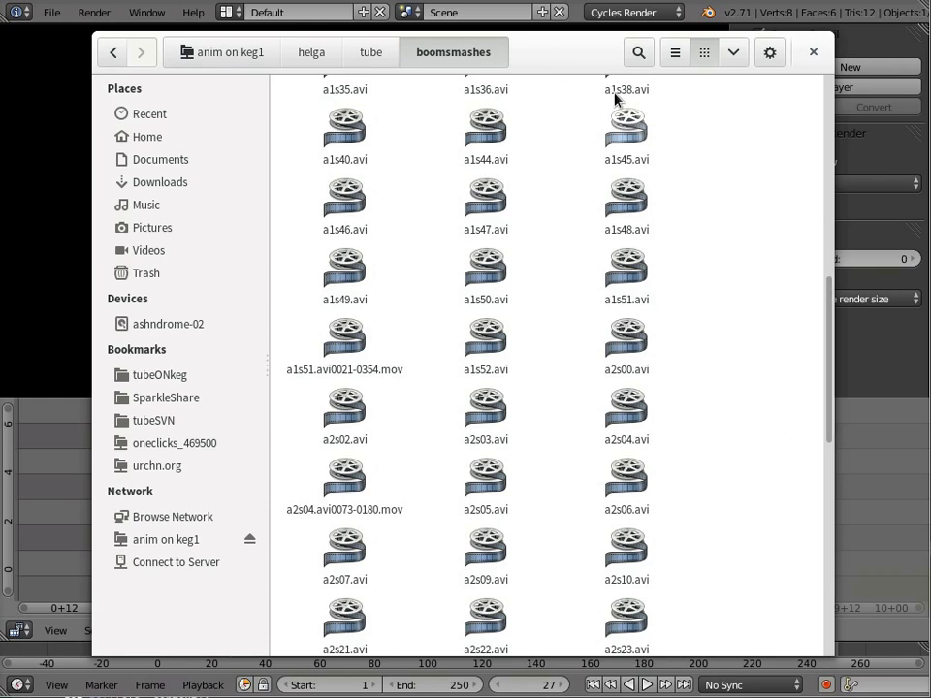
left_click_drag(540, 56, 929, 96)
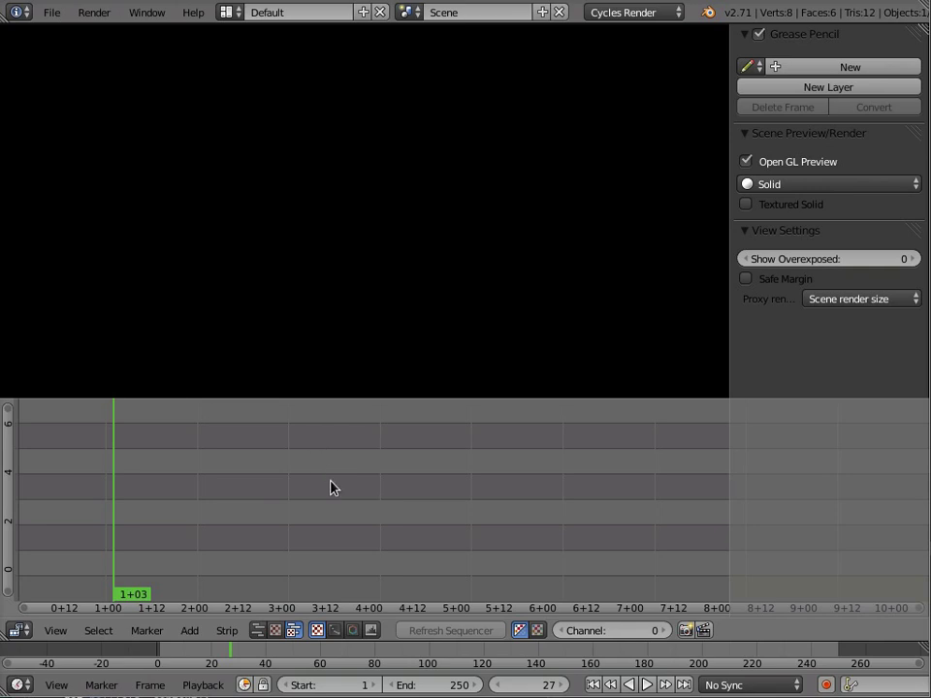
Step: Add an image strip at frame 27 from all *.exr files in the recent folder "all" of shot a1s48
key("shift+a")
left_click(315, 557)
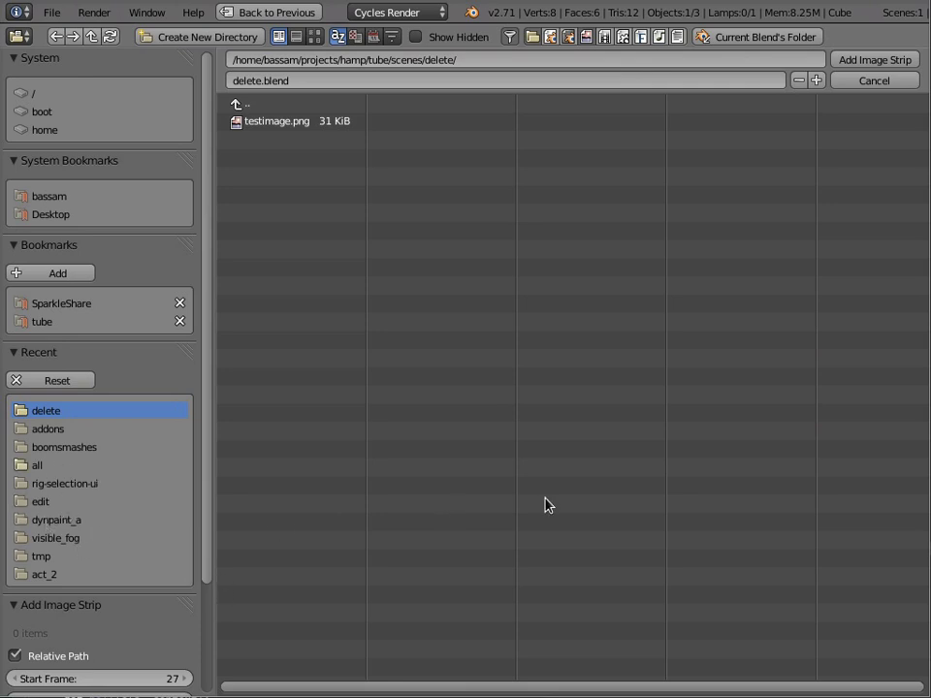
left_click(37, 465)
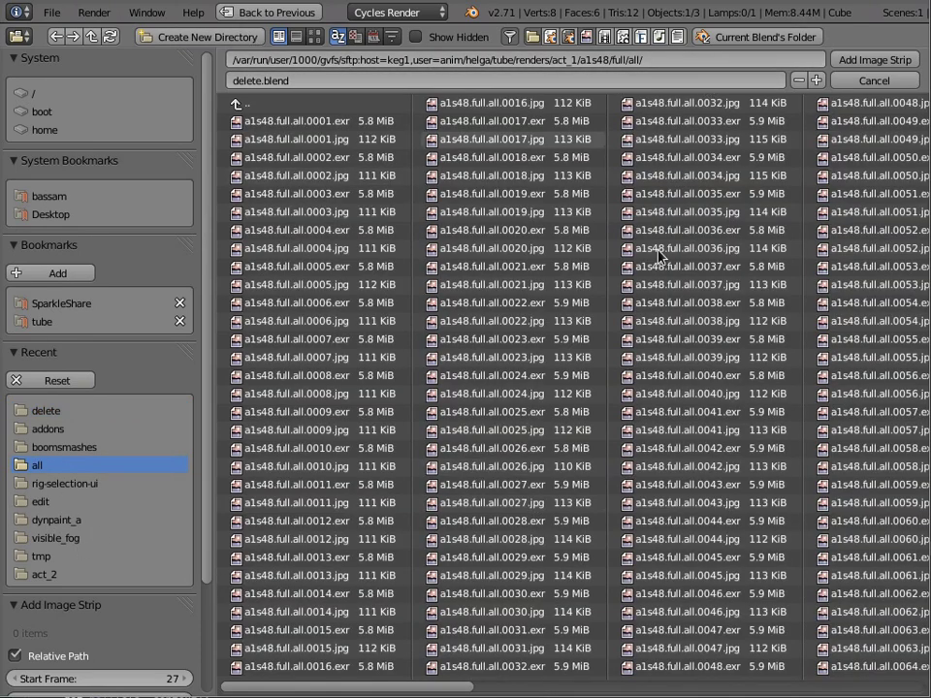
left_click(340, 82)
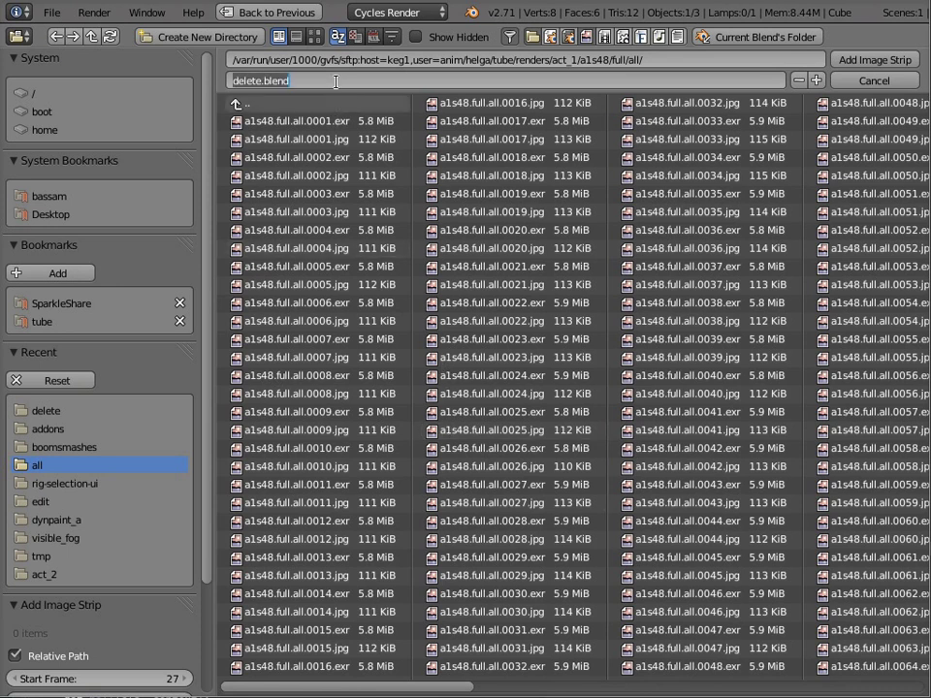
key("BackSpace")
type("*.exr")
key("Return")
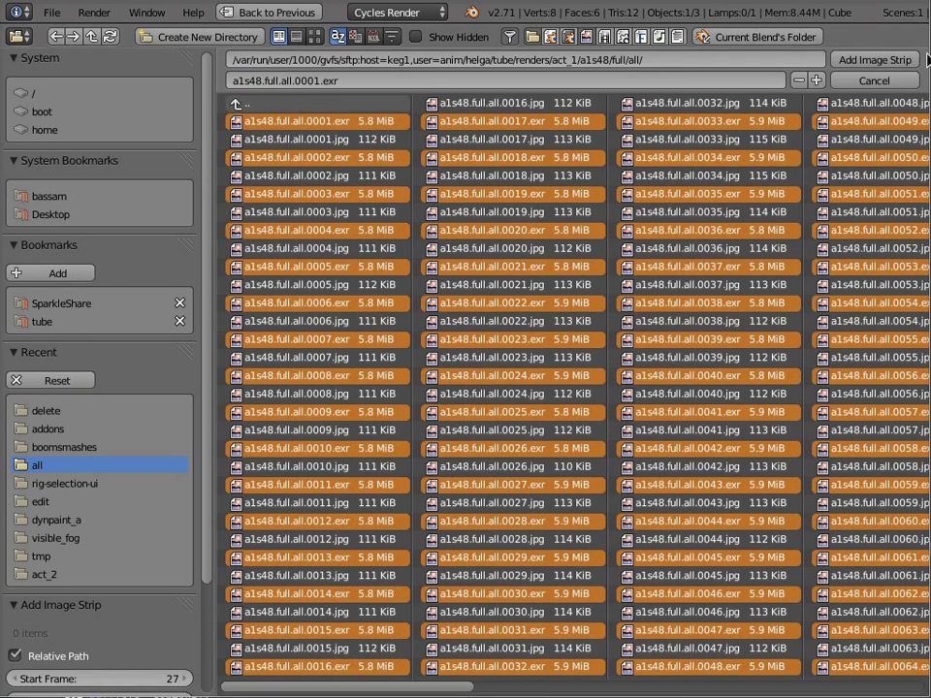
left_click(875, 60)
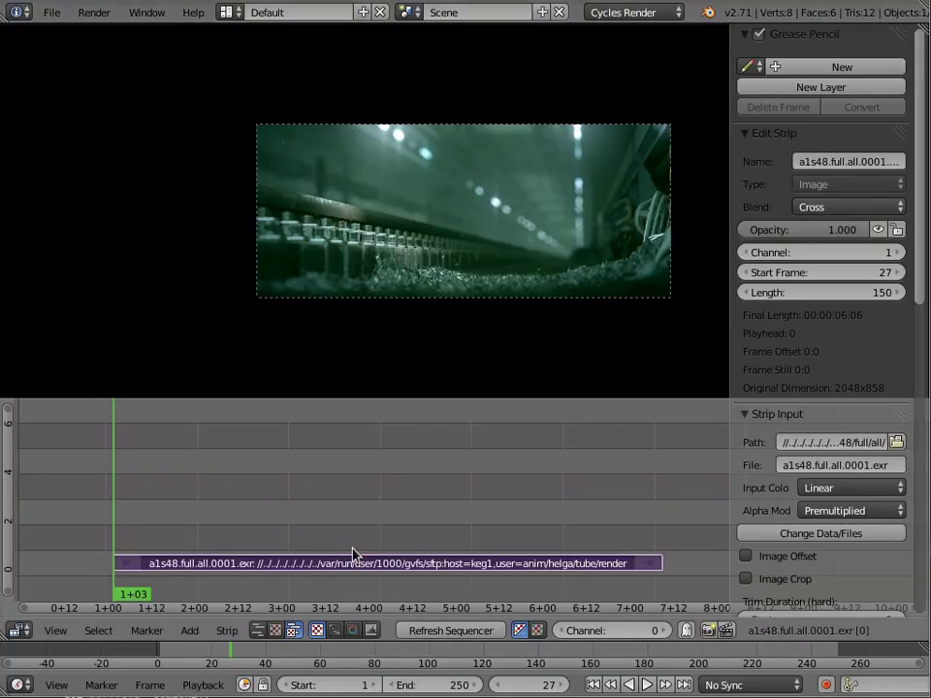
Step: Add a1s48.avi from the boomsmashes folder as a movie strip and place it in channel 1 after the image strip
scroll(456, 567, "right", 2, "ctrl")
scroll(456, 562, "down", 4)
scroll(408, 545, "right", 3, "ctrl")
key("shift+a")
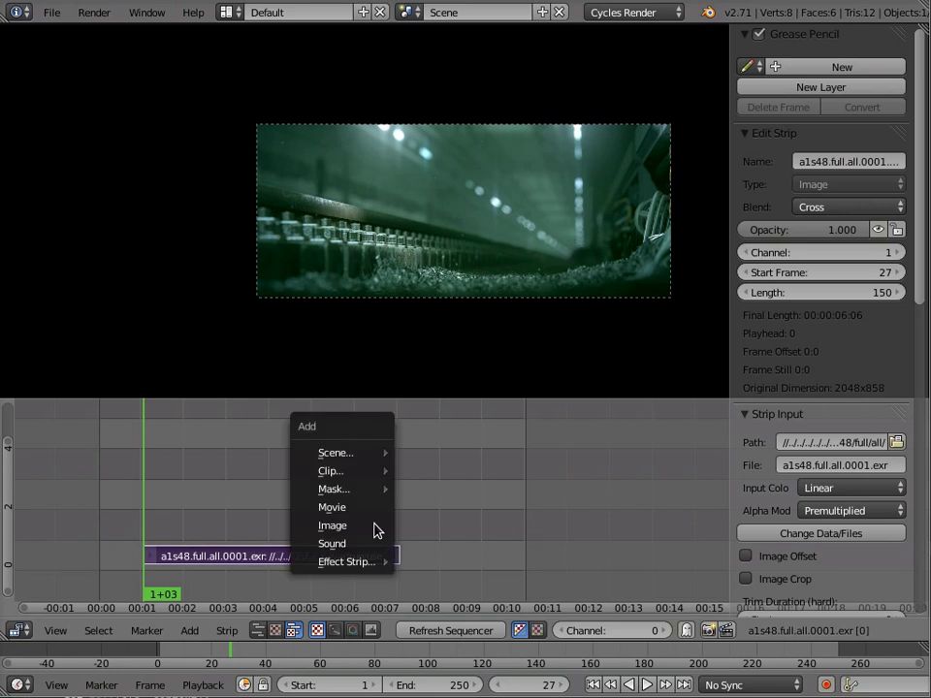
key("Return")
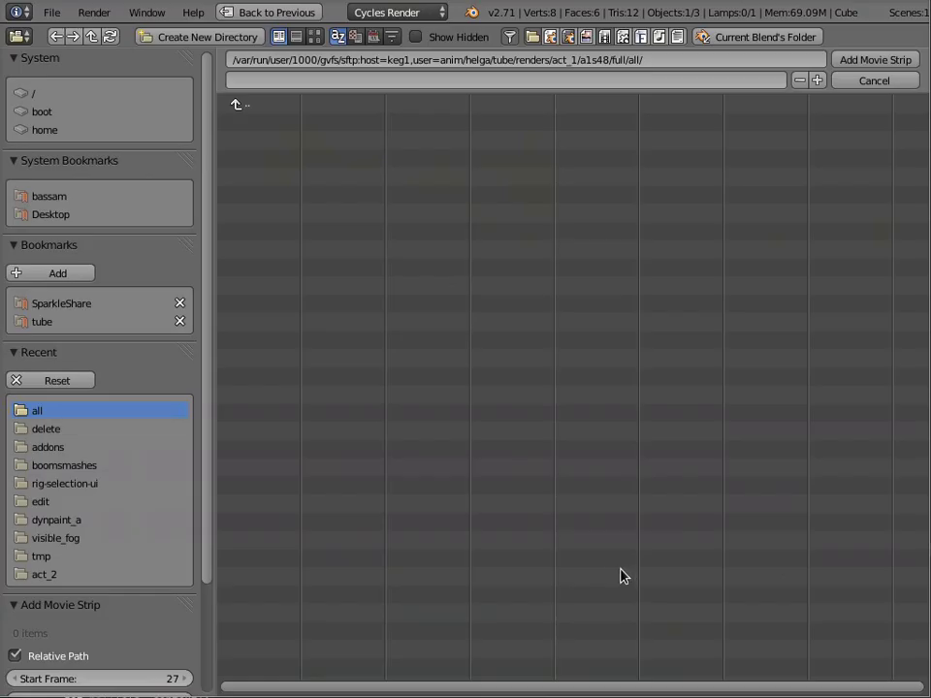
left_click(44, 468)
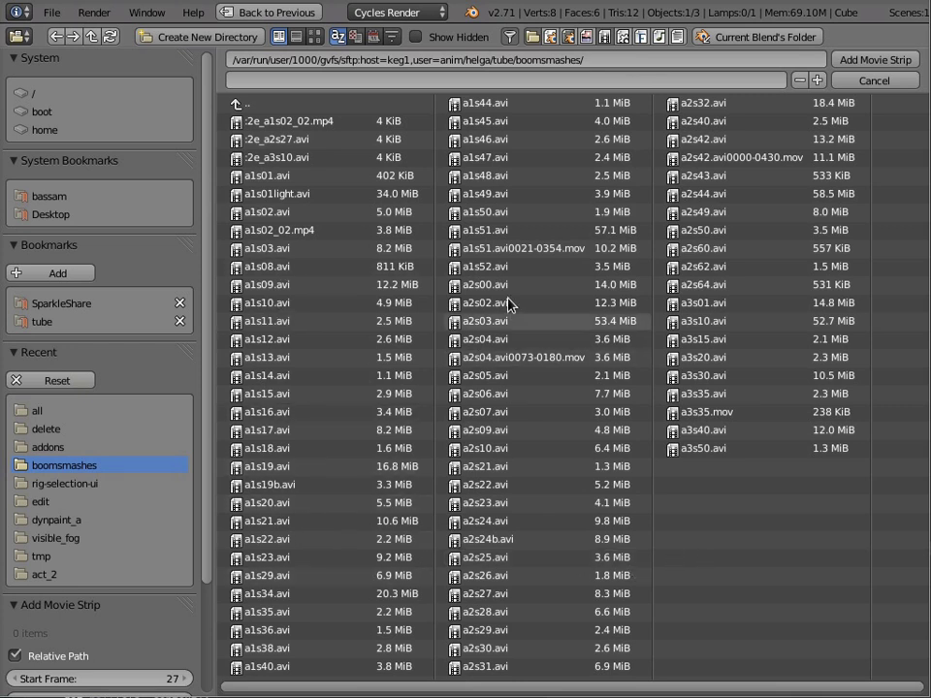
left_click(537, 180)
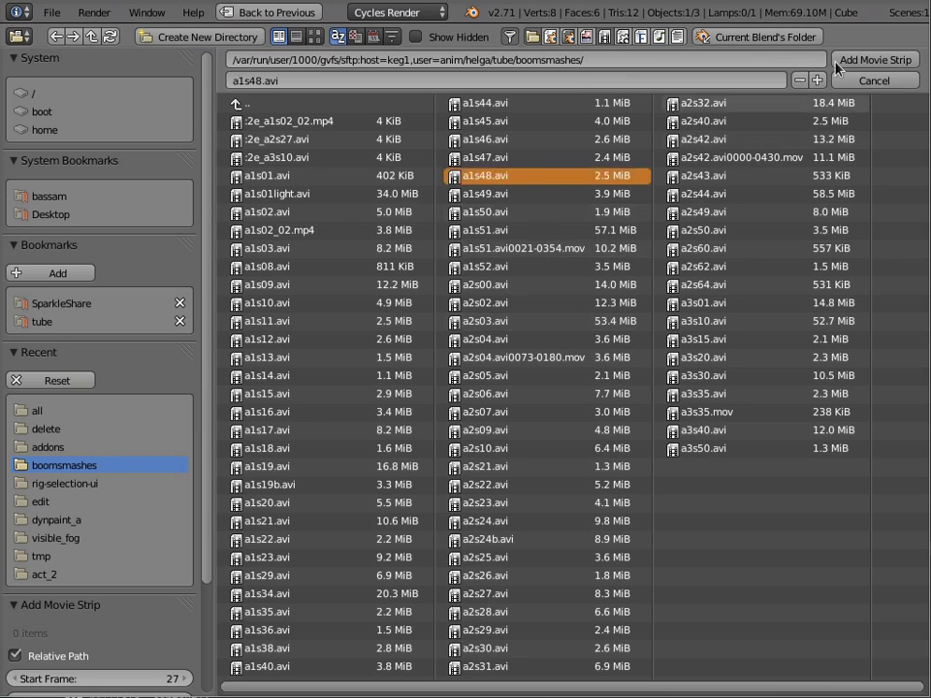
left_click(907, 60)
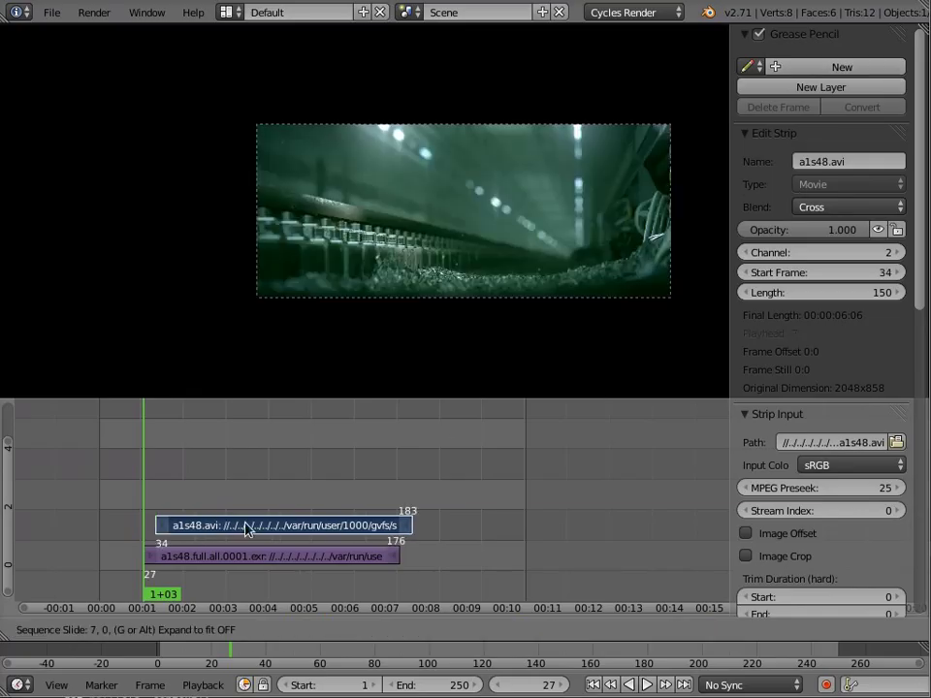
left_click(495, 556)
Step: Move the a1s48 EXR image strip so that it starts at frame 1
right_click(217, 560)
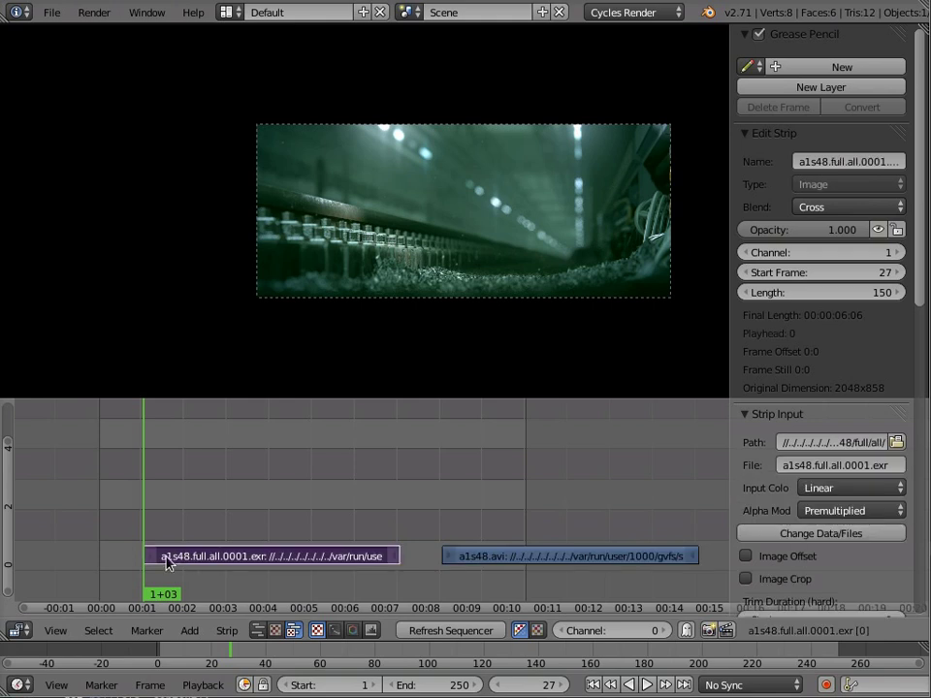
key("g")
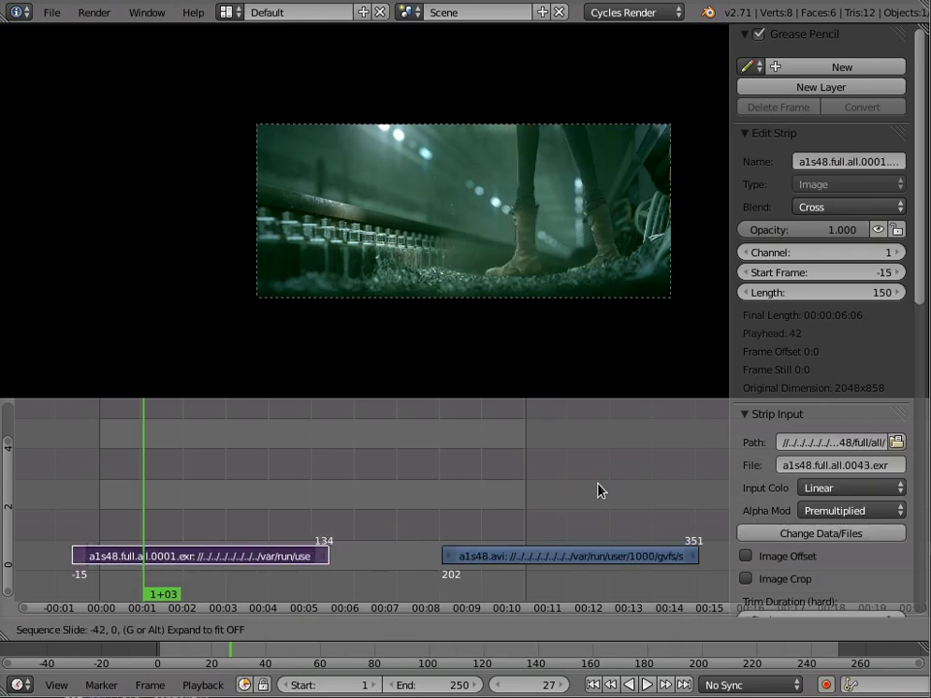
left_click(202, 554)
key("g")
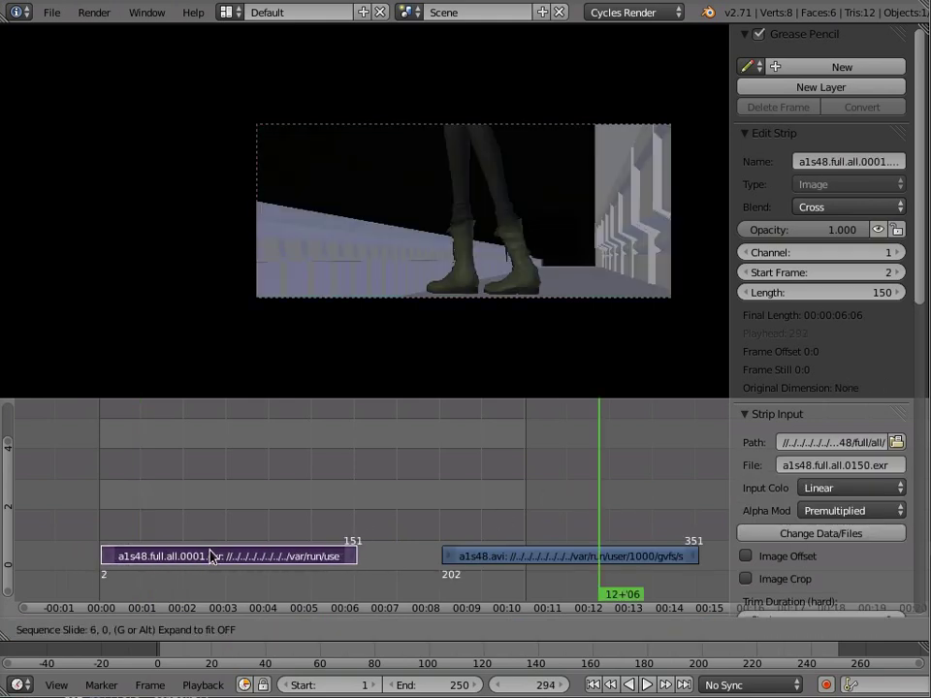
left_click(210, 557)
Step: Move the a1s48.avi movie strip to start at frame 151, directly behind the image strip
right_click(515, 566)
key("g")
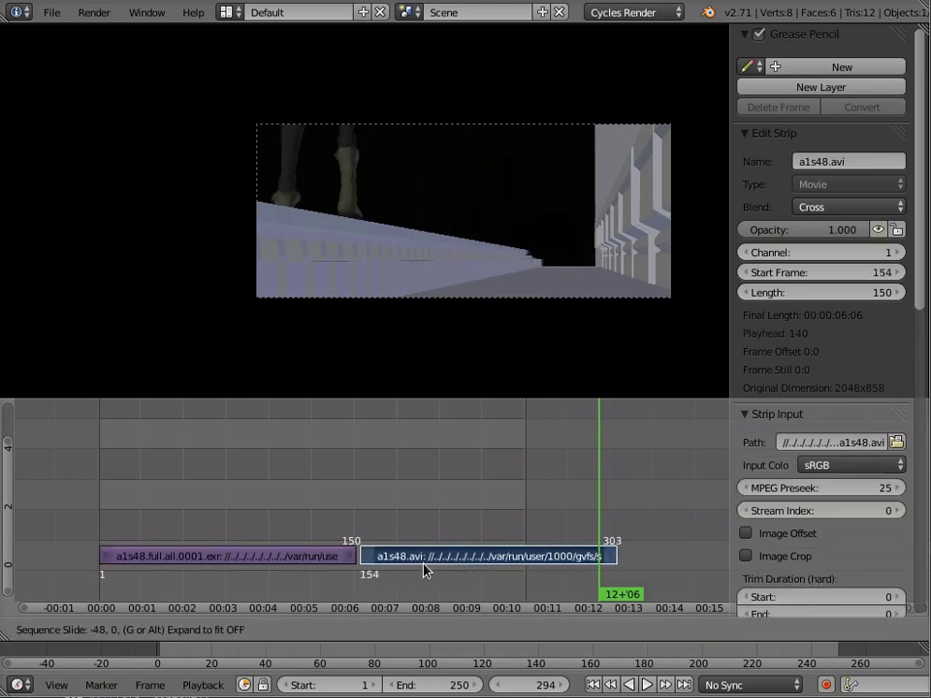
left_click(412, 564)
Step: Place the playhead on the movie strip's last frame and set the scene's end frame to 300
left_click_drag(608, 531, 611, 536)
key("Left")
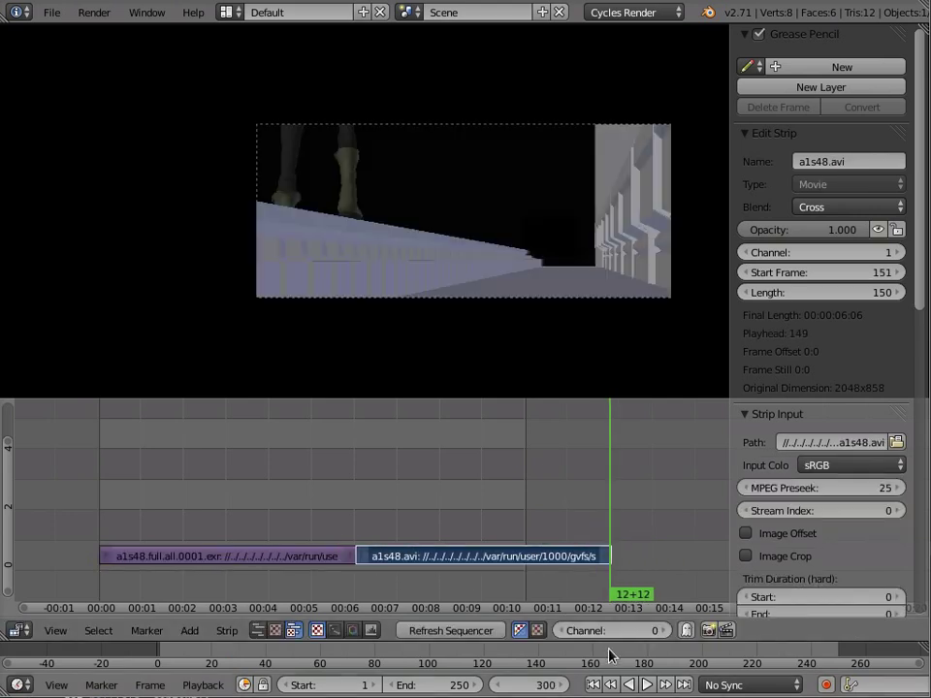
key("e")
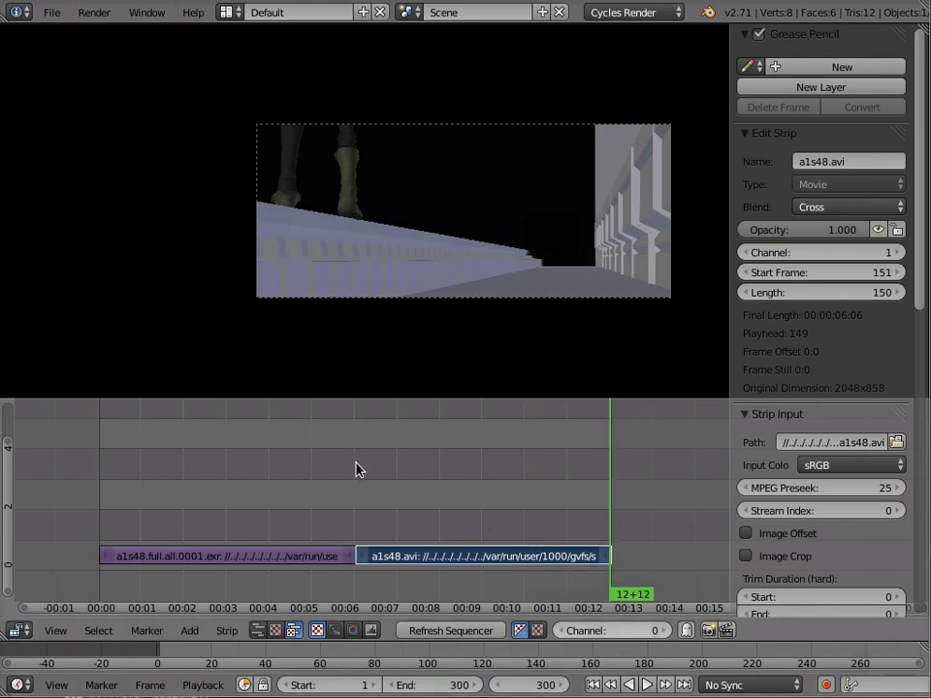
Step: Enlarge the preview and play the EXR image strip from frame 101 to check its playback speed
left_click_drag(330, 494, 271, 490)
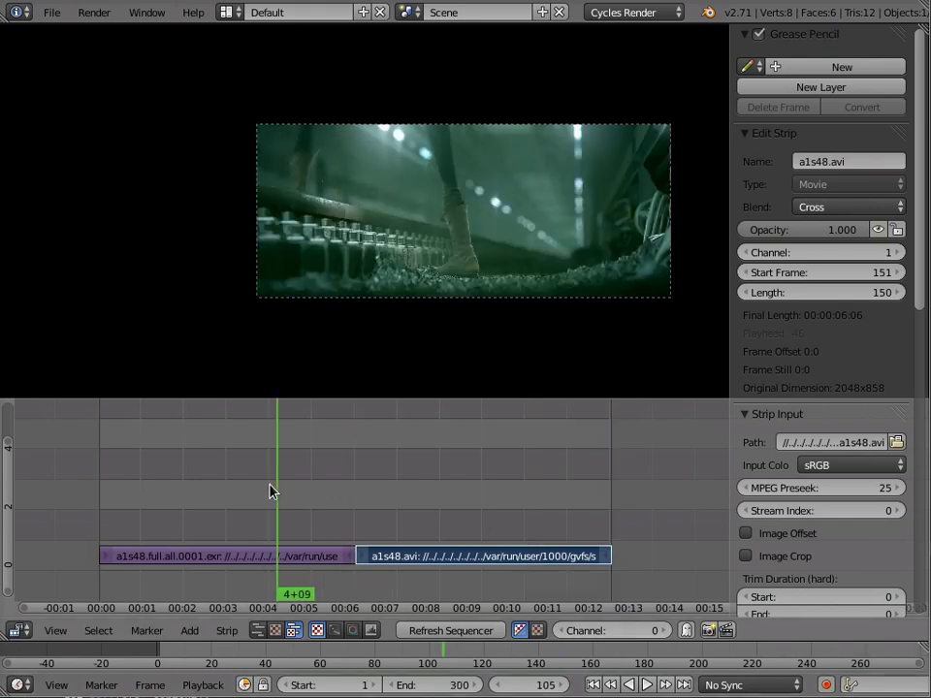
scroll(450, 259, "up", 2)
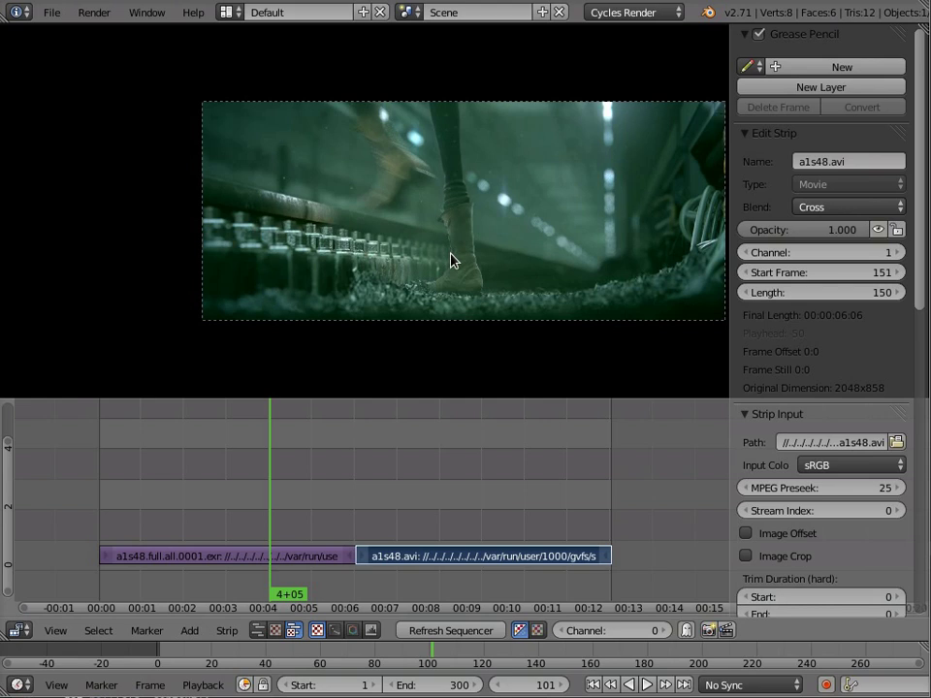
key("alt+a")
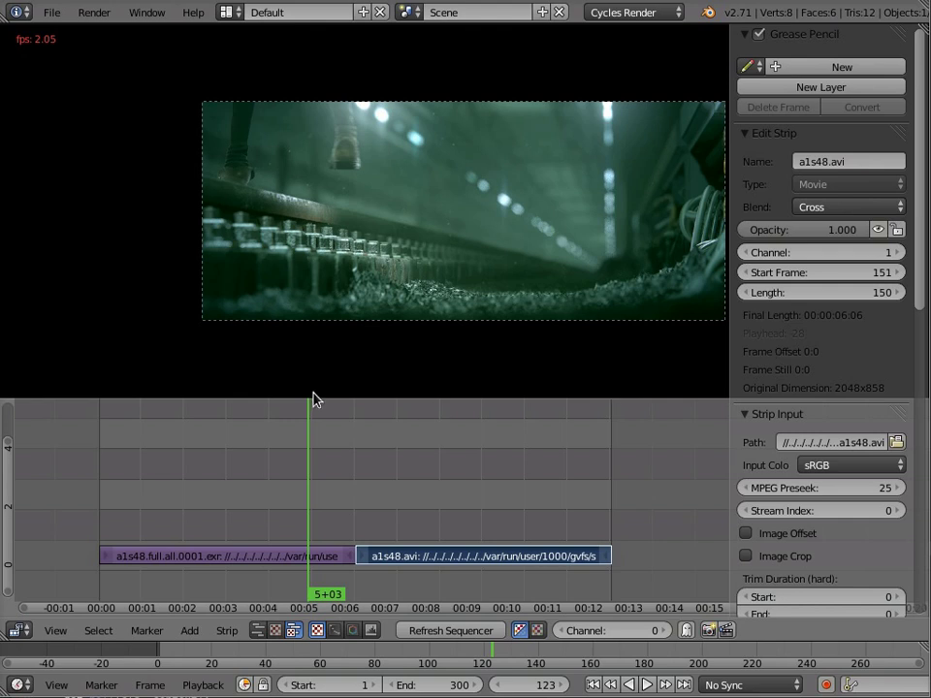
Step: Select the EXR image strip, and play the movie strip from frame 165 to compare its playback speed
right_click(226, 558)
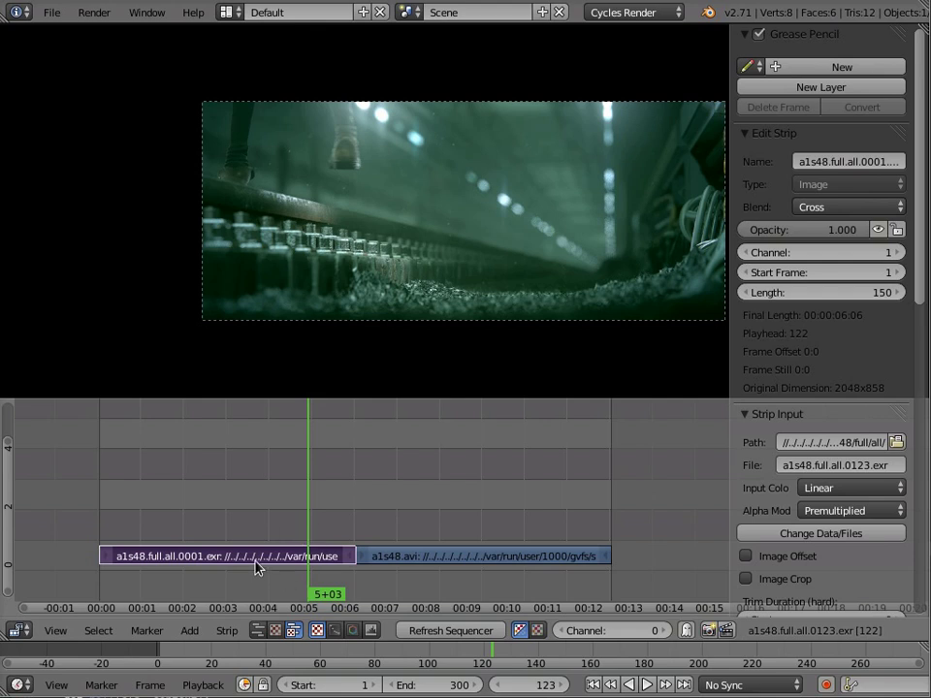
left_click(379, 524)
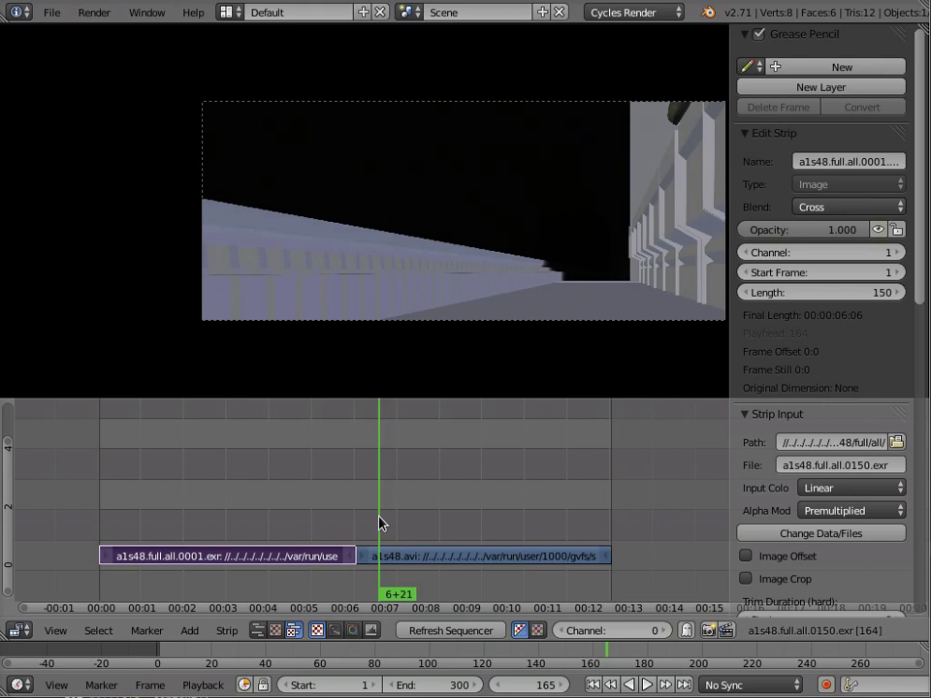
key("alt+a")
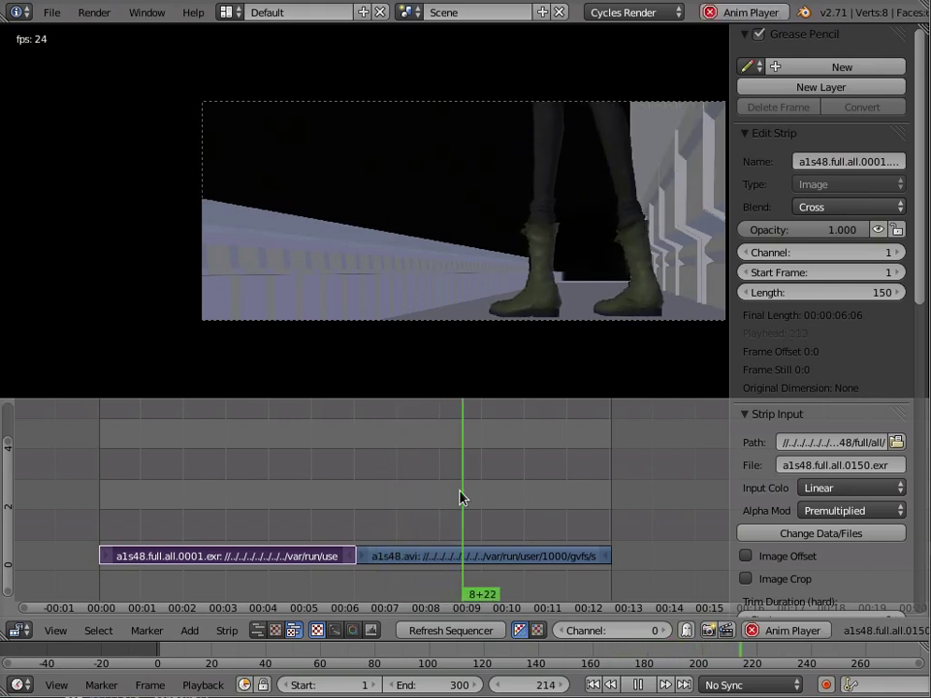
Step: Stop the playback and move the playhead to frame 155, near the start of the movie strip
key("alt+a")
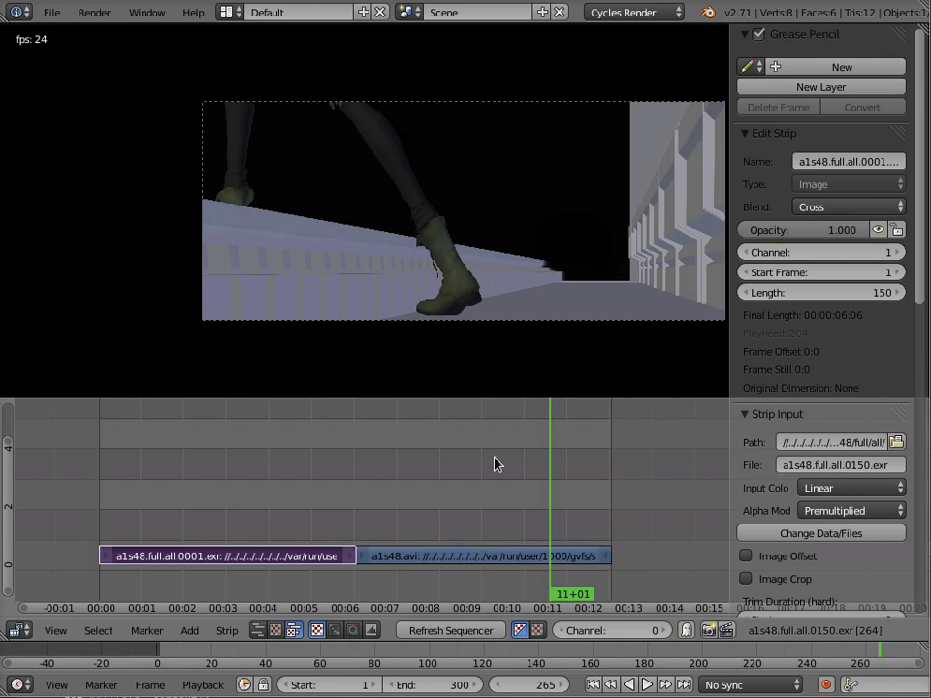
left_click_drag(520, 482, 362, 492)
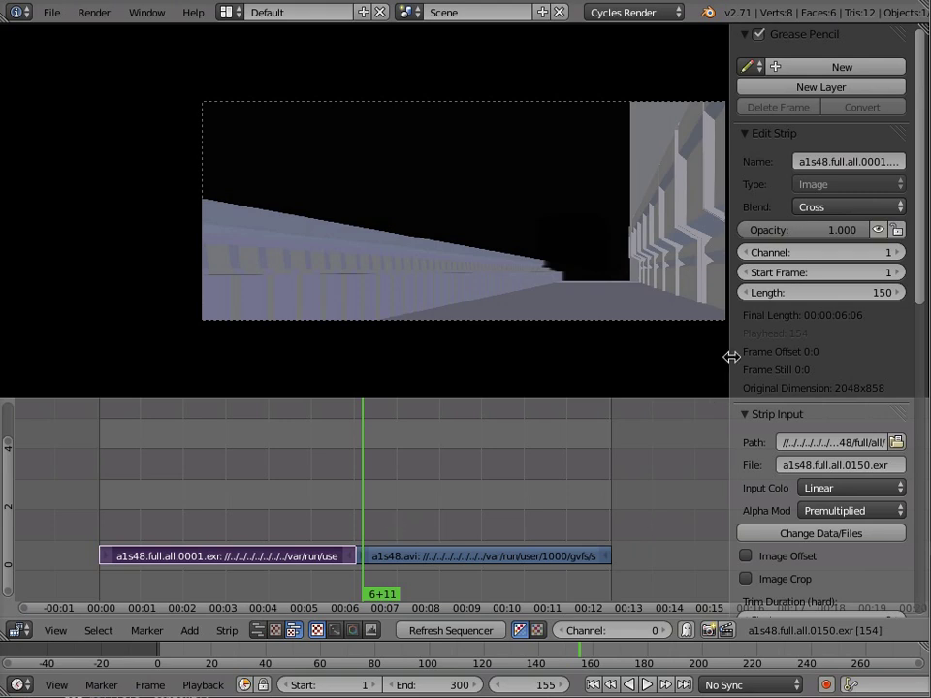
Step: Enable Proxy / Timecode for the EXR image strip with a custom proxy directory and the 25% size
left_click_drag(731, 357, 700, 362)
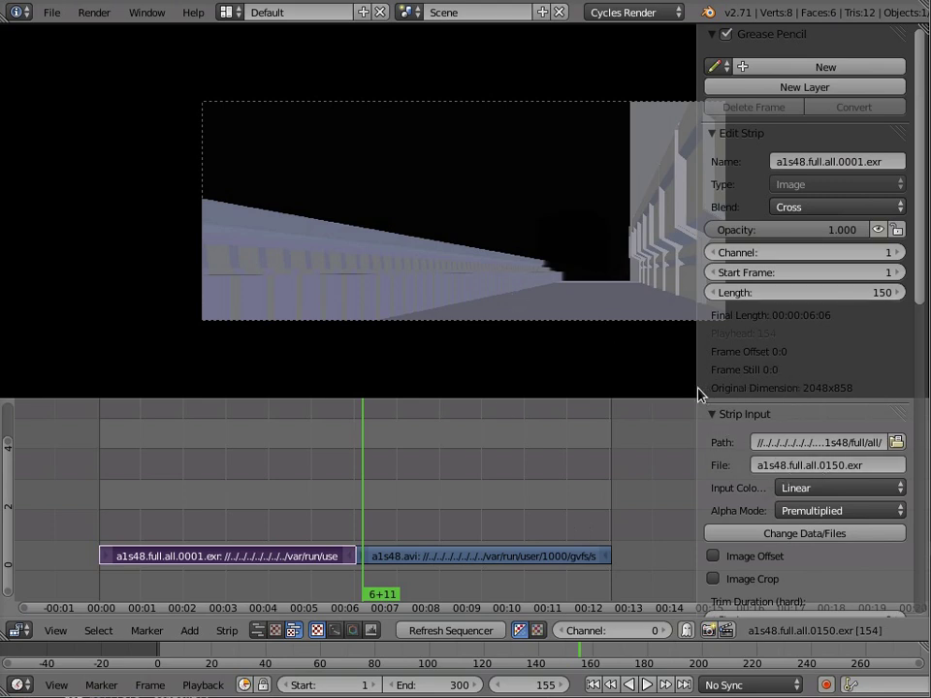
mouse_move(702, 389)
left_mouse_down()
mouse_move(900, 391)
mouse_move(686, 391)
left_mouse_up()
scroll(800, 416, "down", 8)
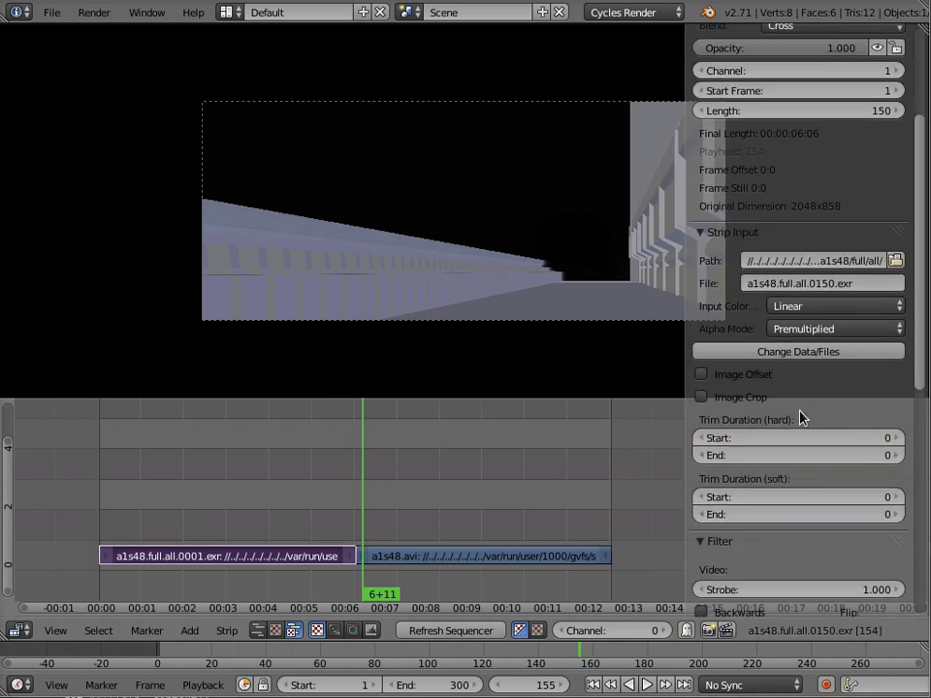
scroll(800, 415, "down", 4)
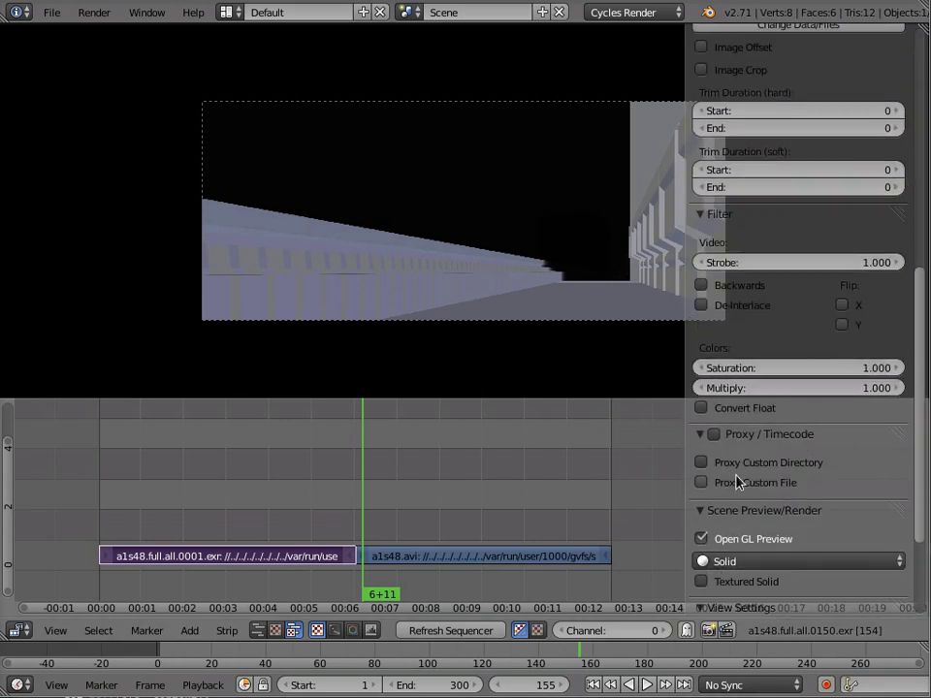
left_click(716, 436)
scroll(796, 459, "down", 4)
scroll(765, 378, "up", 2)
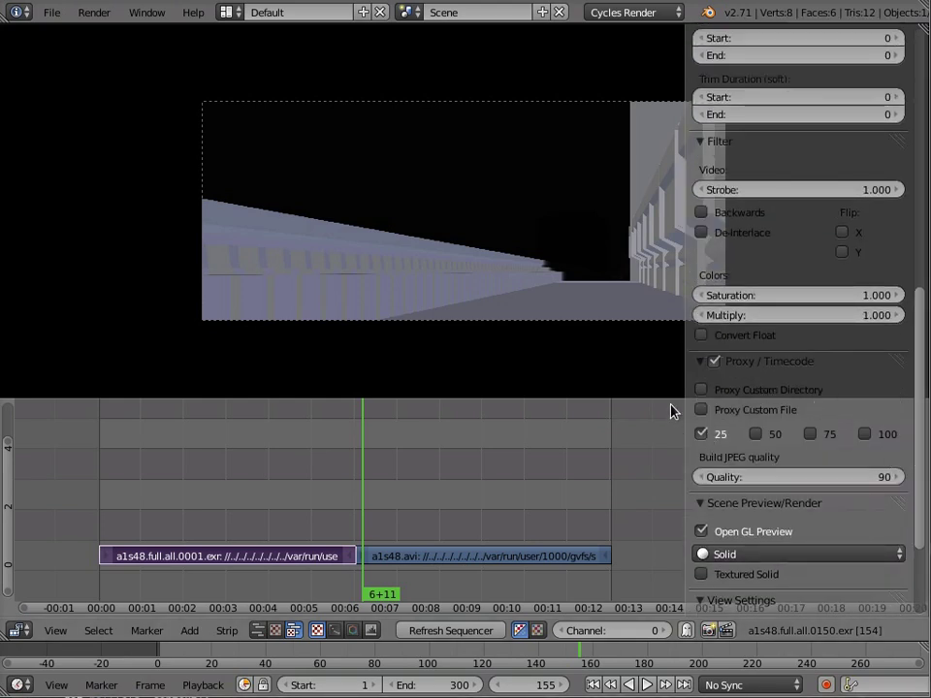
left_click(701, 390)
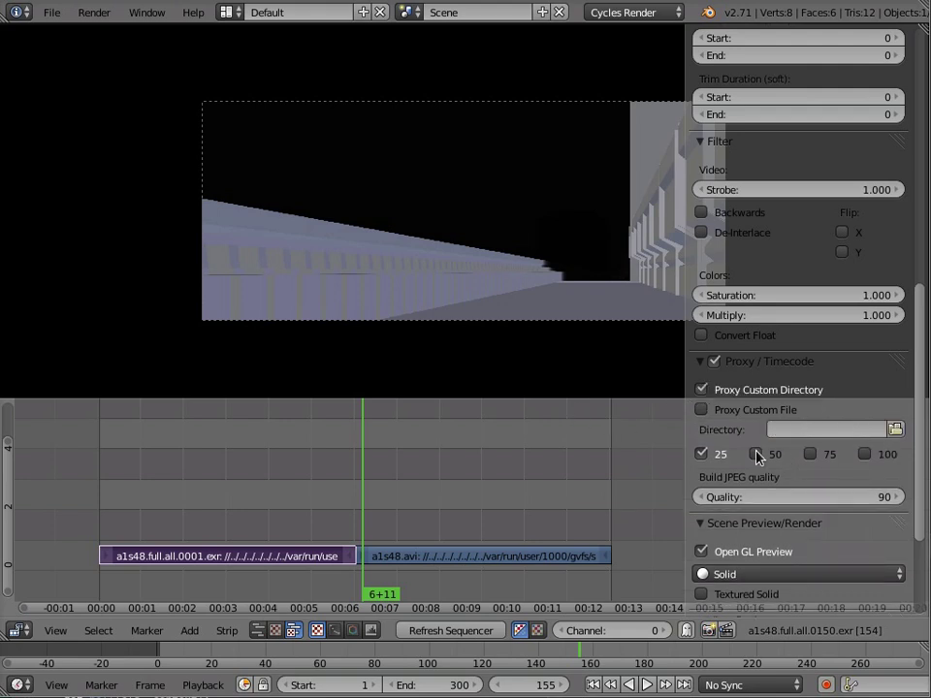
right_click(705, 392)
Step: Select the a1s48.avi movie strip and enable its 25% proxy with a custom proxy directory
left_click(432, 559)
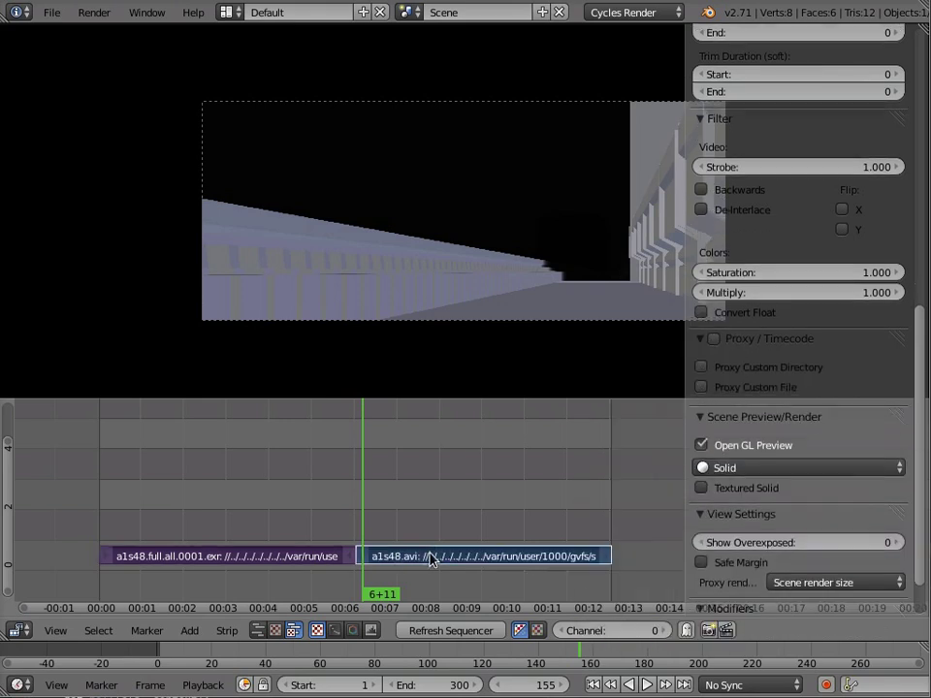
right_click(717, 346)
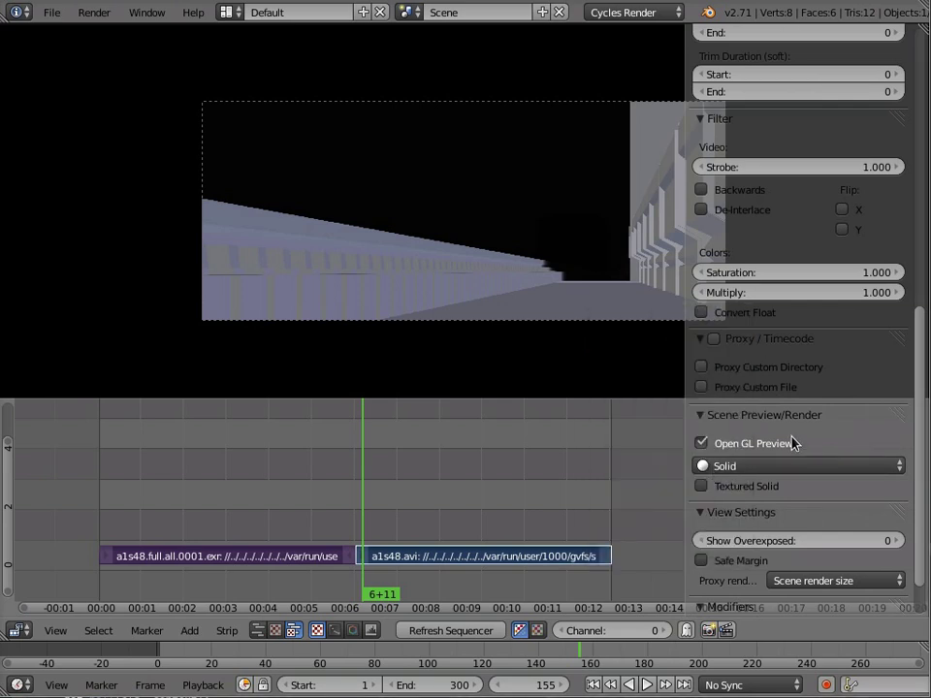
left_click(701, 369)
left_click(715, 338)
right_click(803, 408)
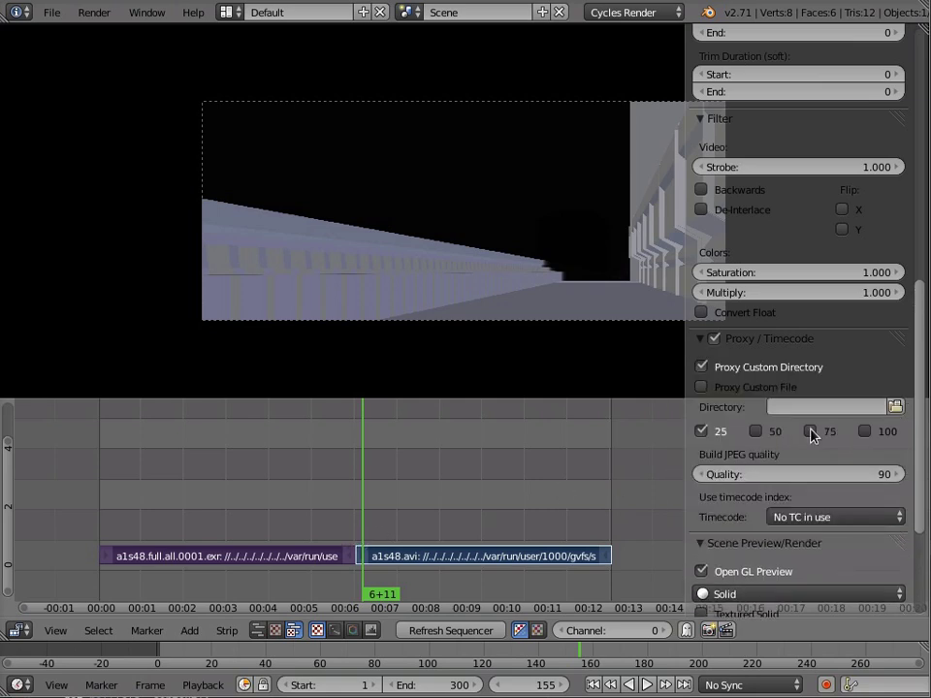
Step: Switch the manually enabled proxies of the movie and image strips off again and hide the strip properties
right_click(812, 409)
left_click(723, 377)
right_click(306, 557)
left_click(718, 361)
left_click_drag(684, 456, 853, 471)
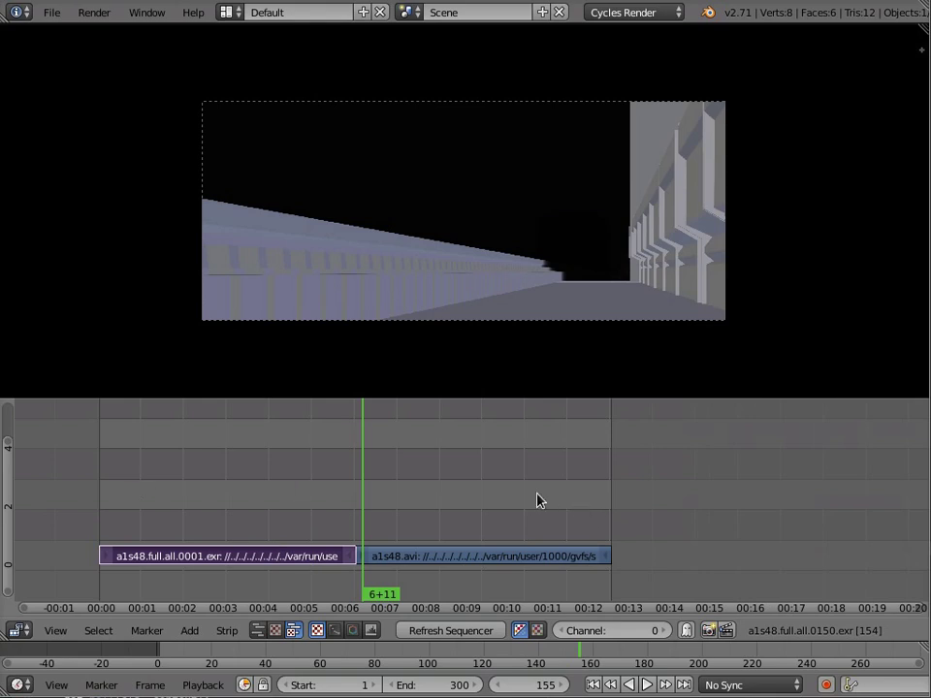
Step: Set the strips' proxy paths automatically with only the build_25 size enabled and rebuild turned off
scroll(484, 502, "left", 4, "ctrl")
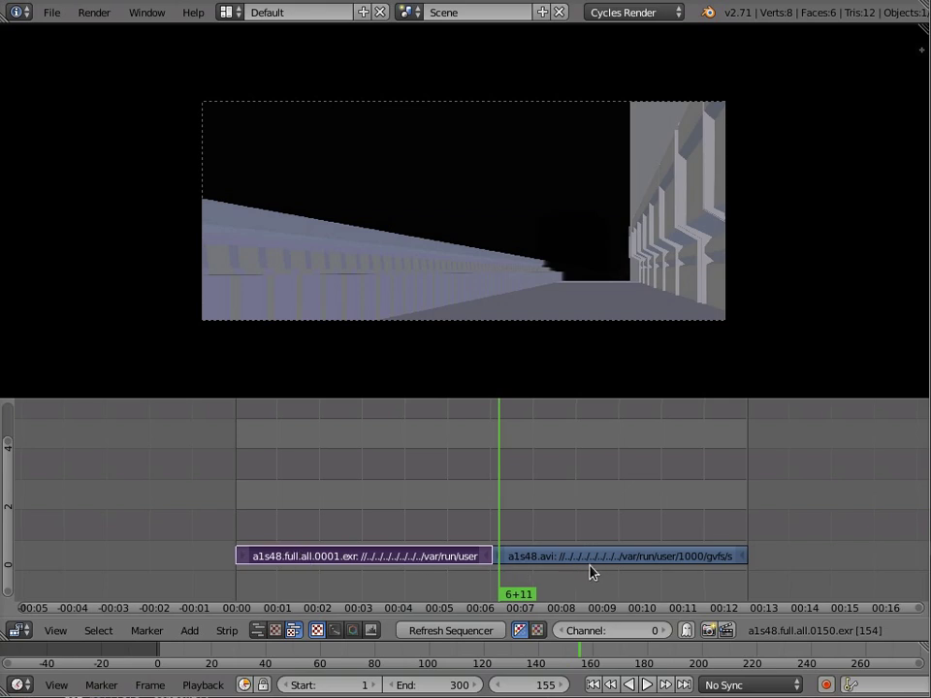
key("ctrl+i")
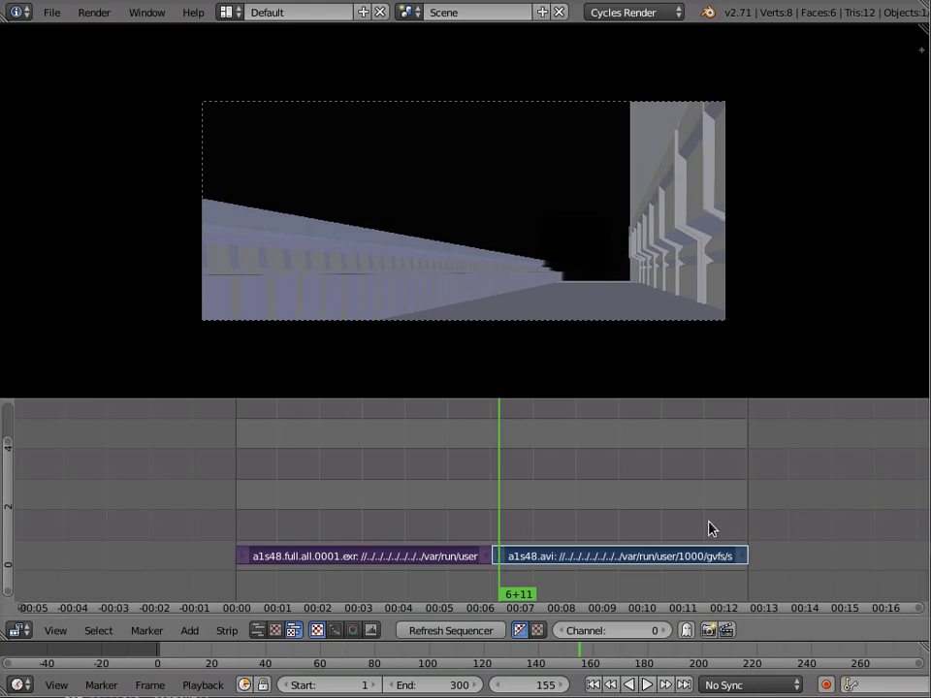
left_click(224, 631)
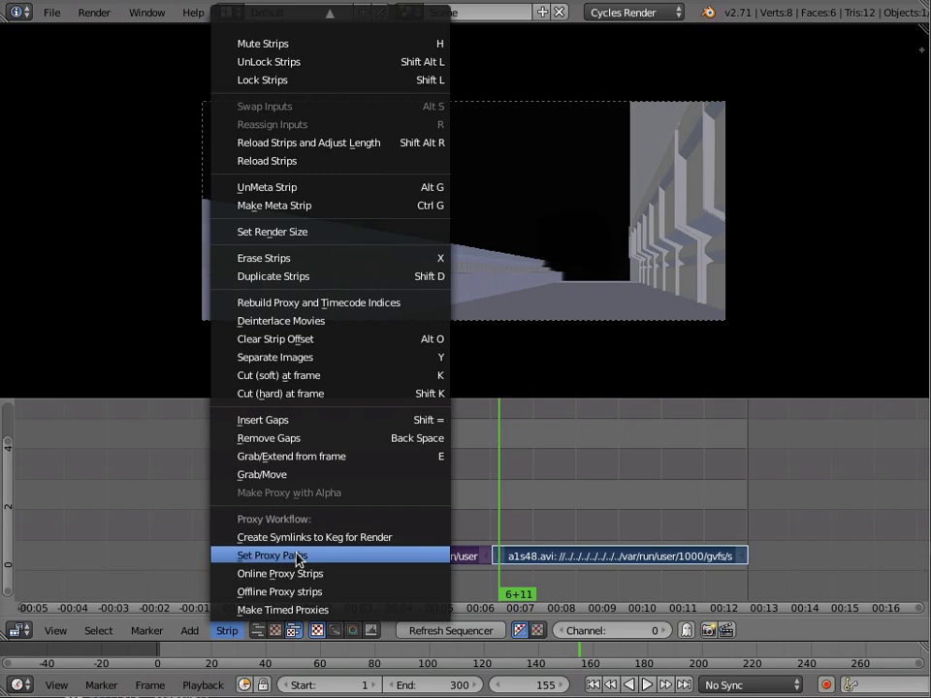
left_click(245, 551)
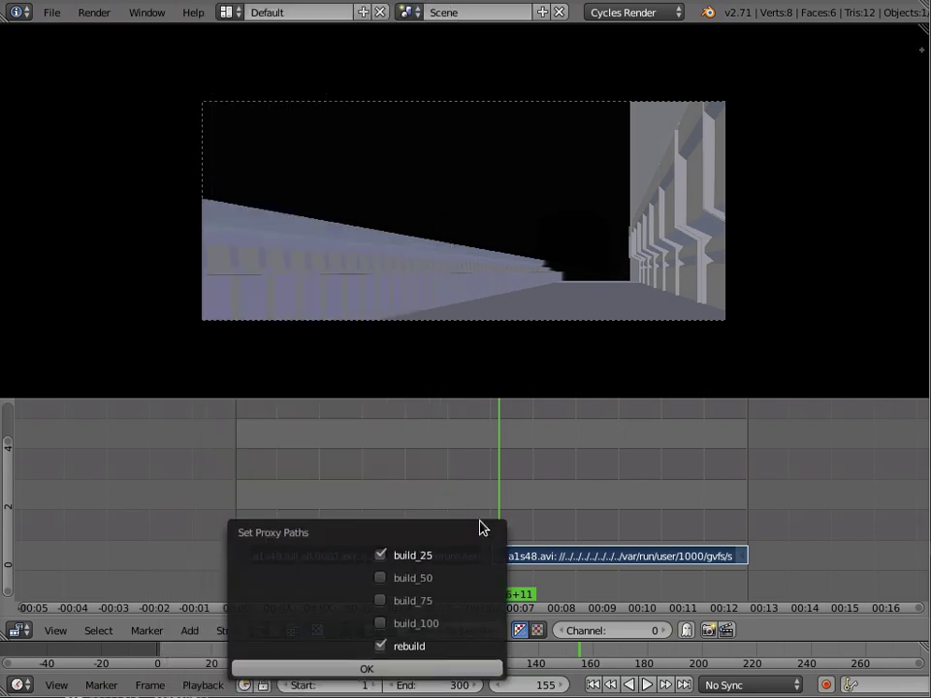
left_click_drag(509, 518, 490, 242)
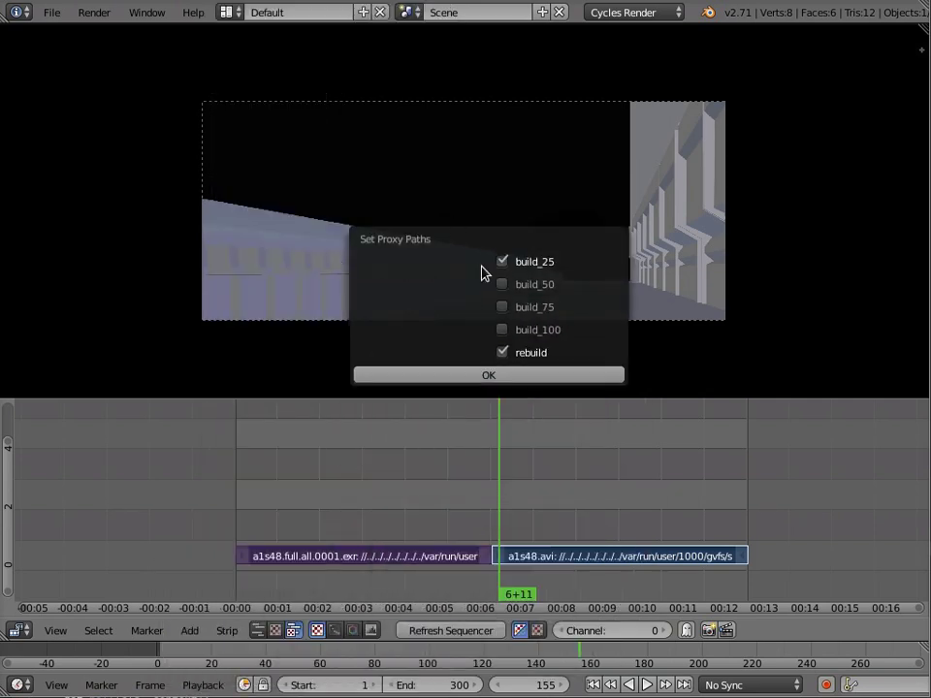
left_click(502, 352)
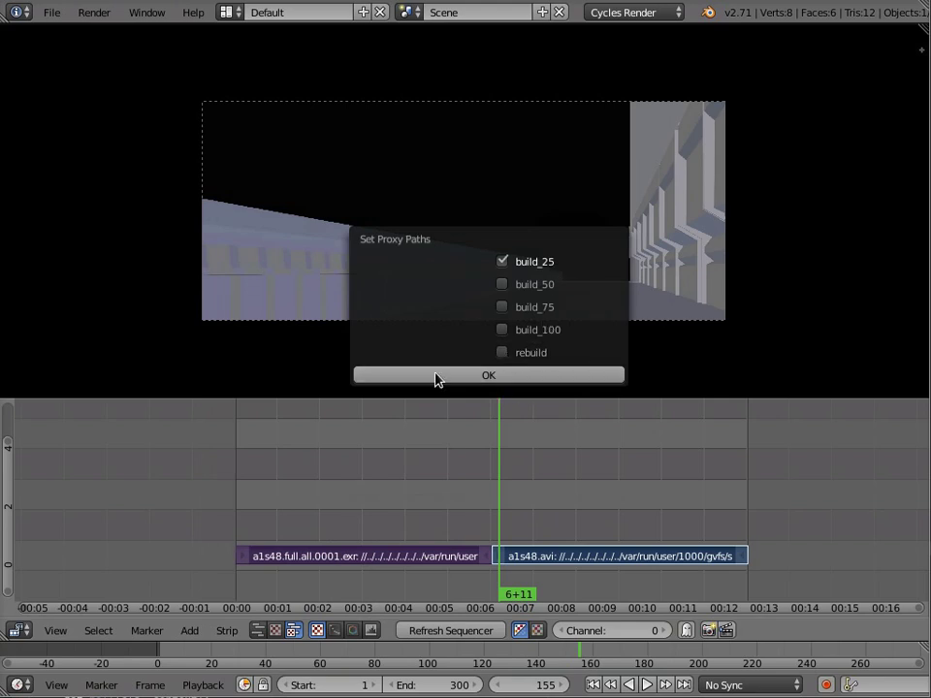
left_click(493, 375)
Step: Check the proxy directory and size assigned to the EXR image strip, and select the movie strip for the same check
right_click(384, 562)
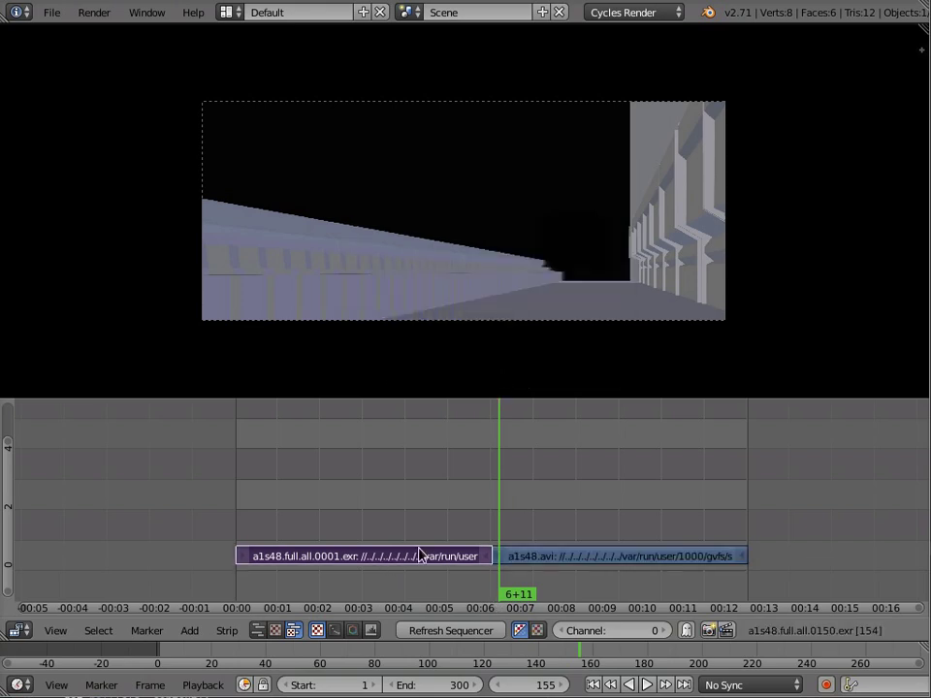
left_click(921, 49)
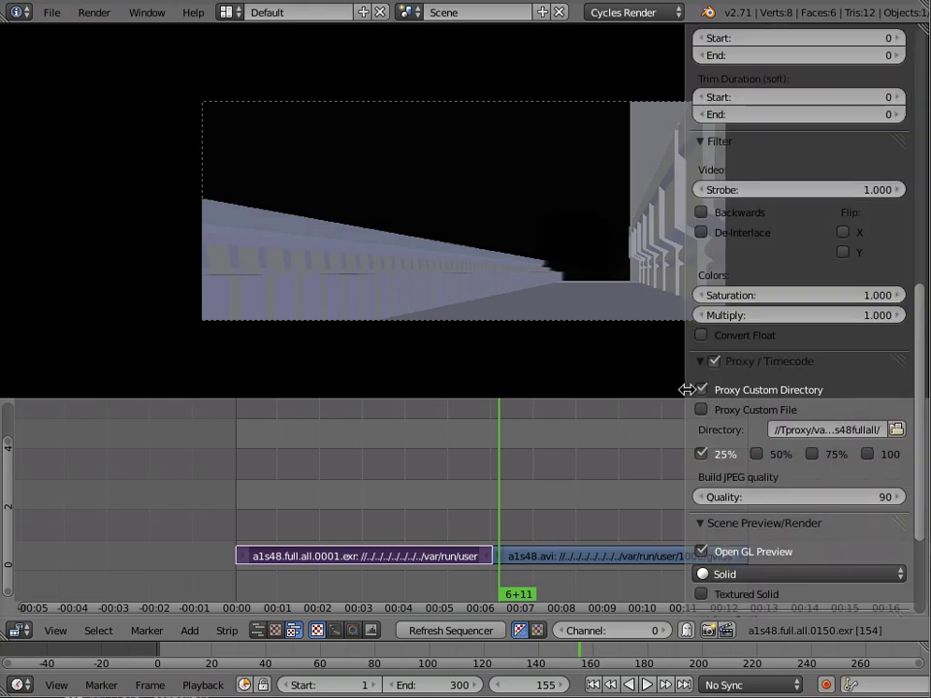
left_click_drag(686, 389, 543, 386)
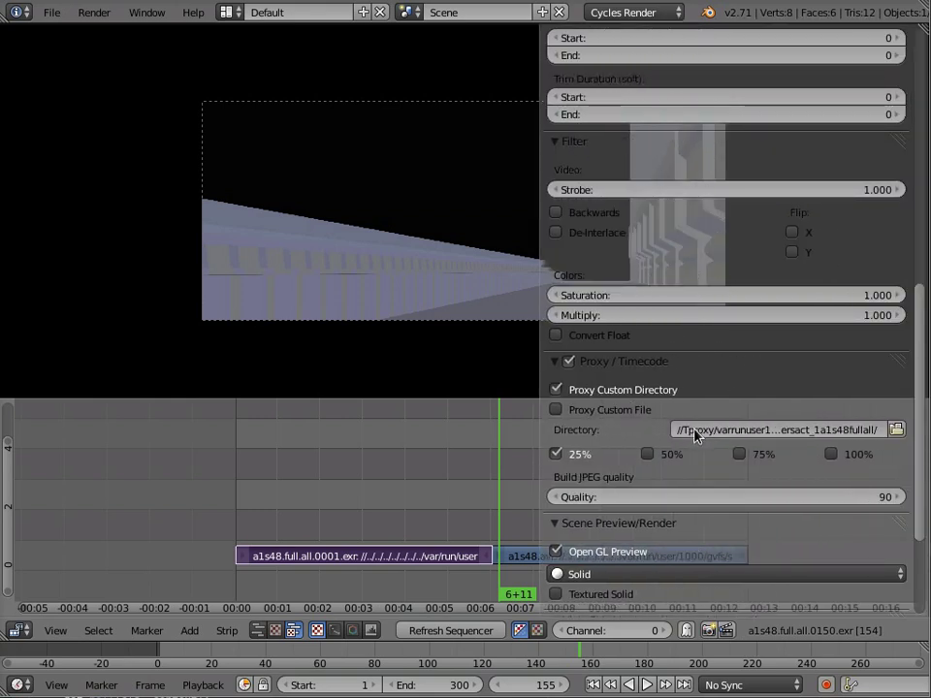
left_click_drag(540, 384, 607, 408)
right_click(555, 559)
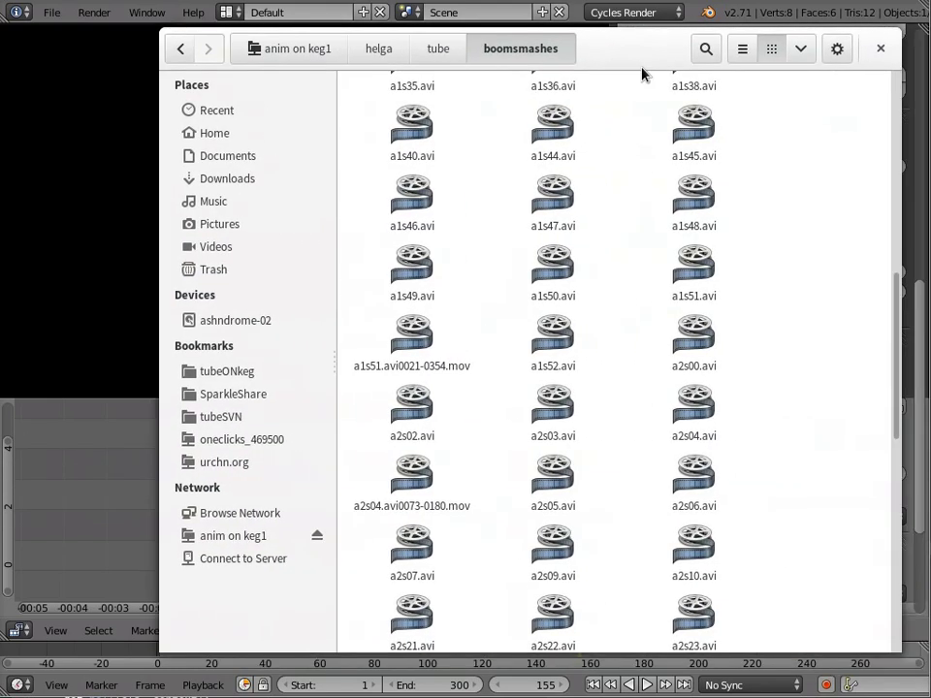
Step: Switch to the file manager and examine the contents of the tubeSVN project's scenes/delete folder
left_click(204, 416)
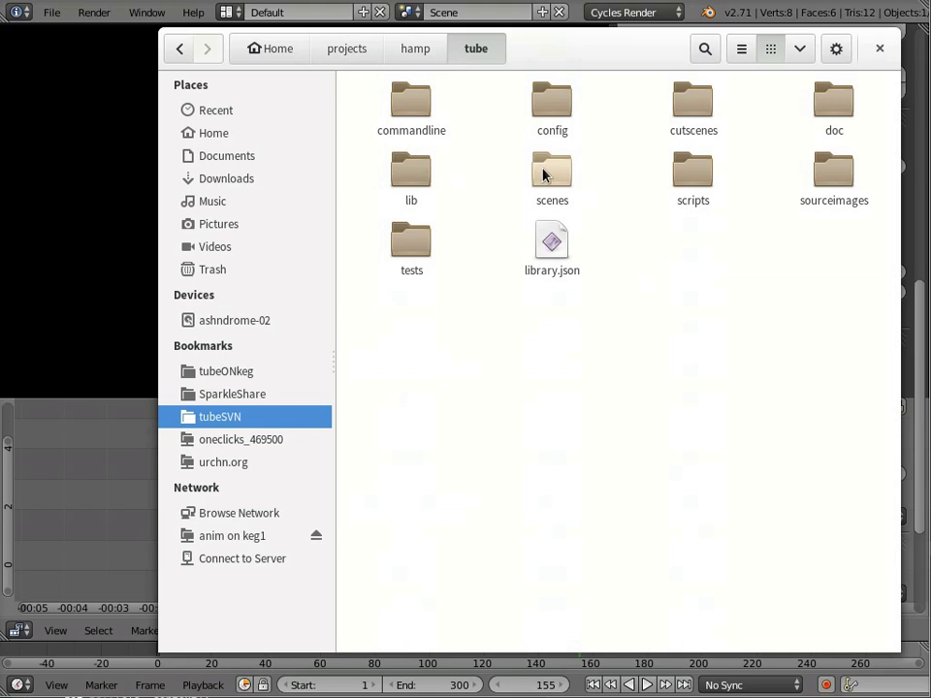
double_click(542, 173)
double_click(831, 104)
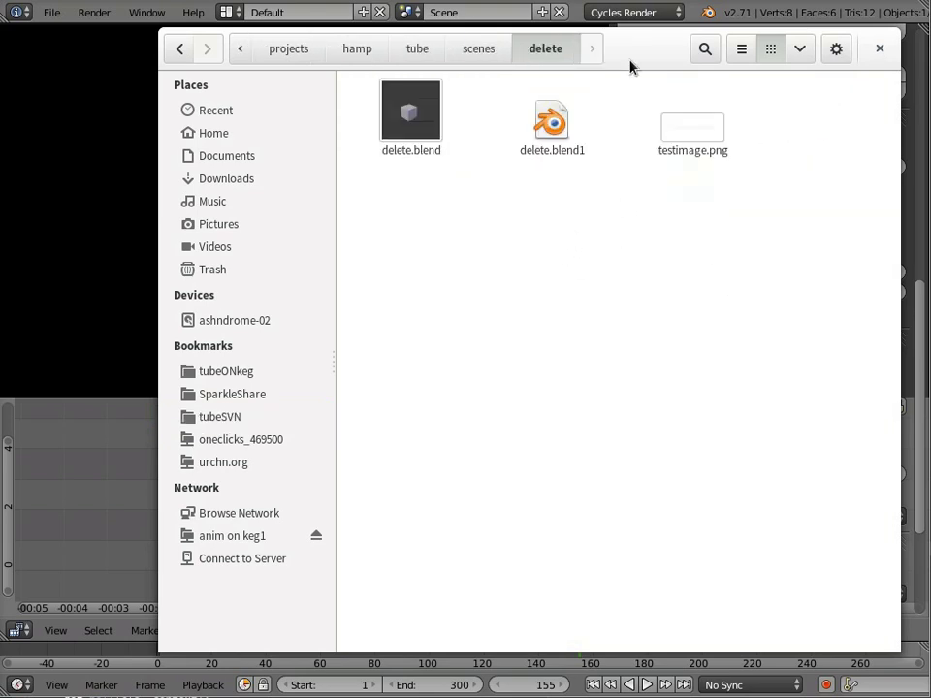
left_click_drag(632, 60, 930, 80)
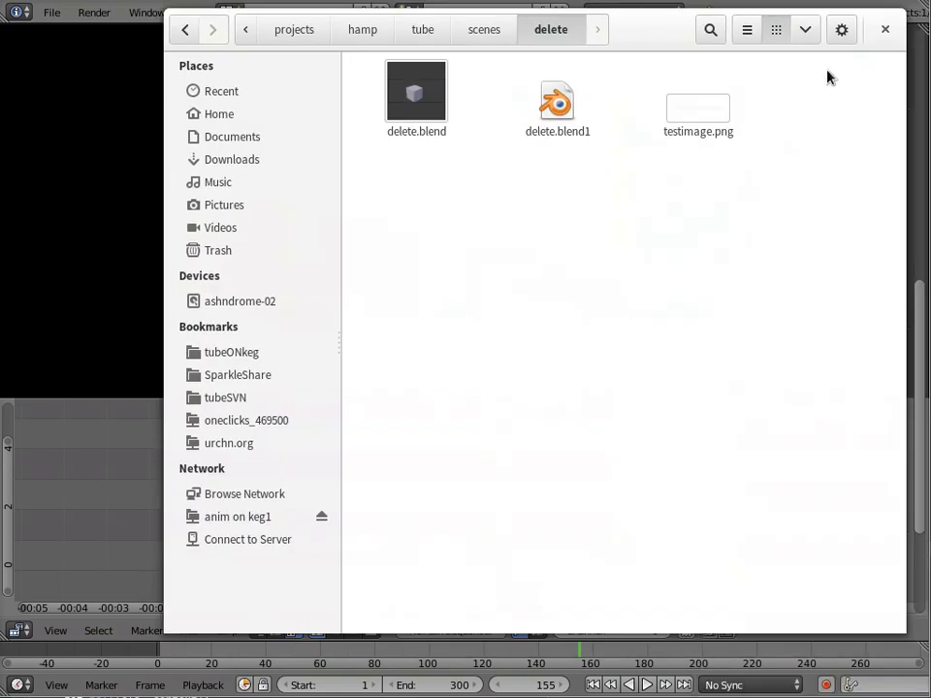
left_click(486, 29)
left_click(551, 31)
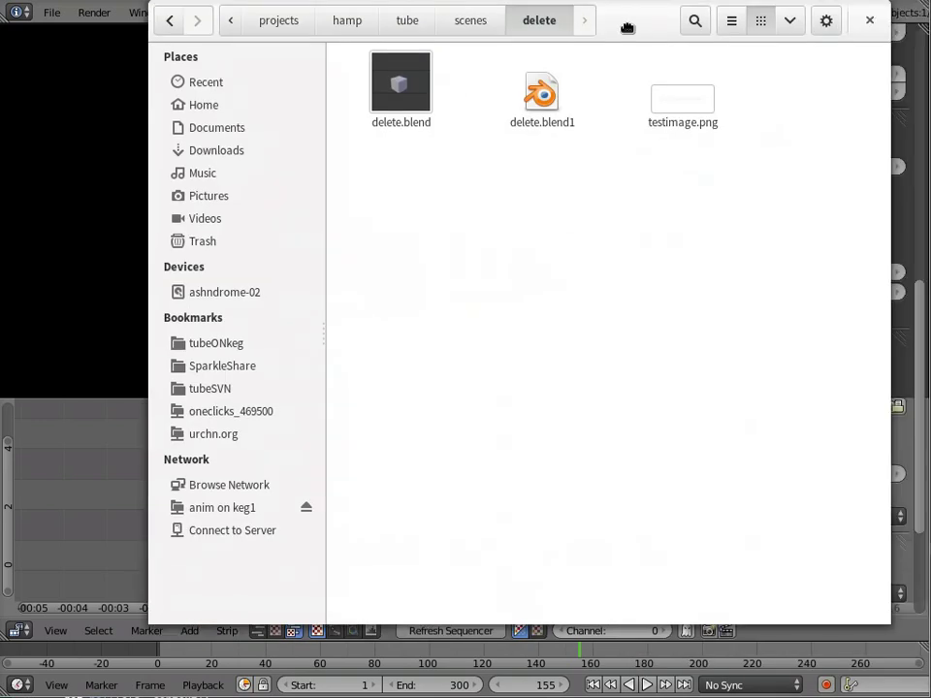
left_click_drag(627, 28, 587, 29)
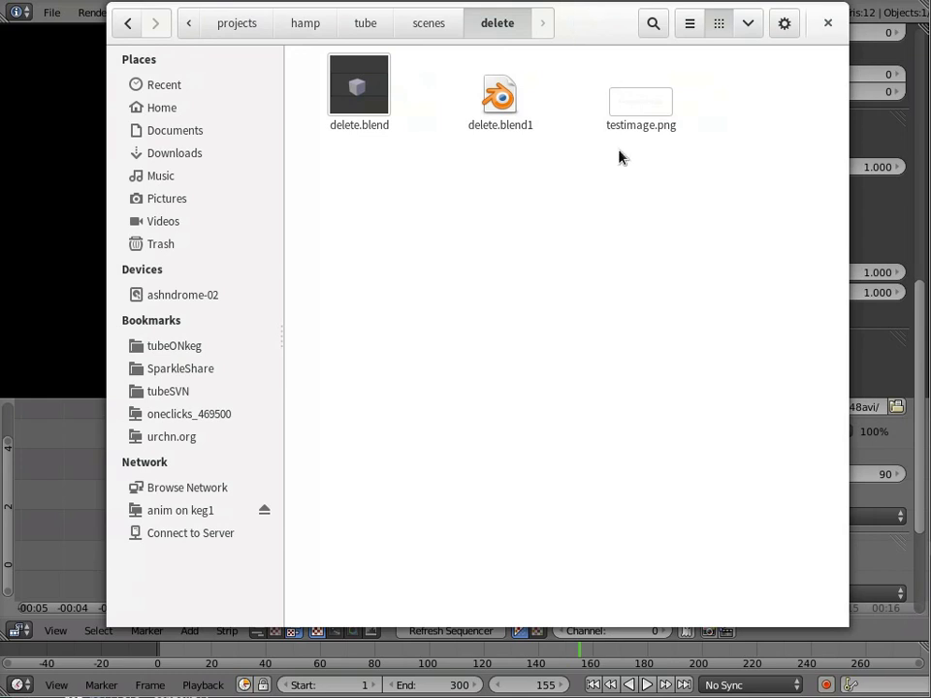
left_click_drag(577, 28, 573, 48)
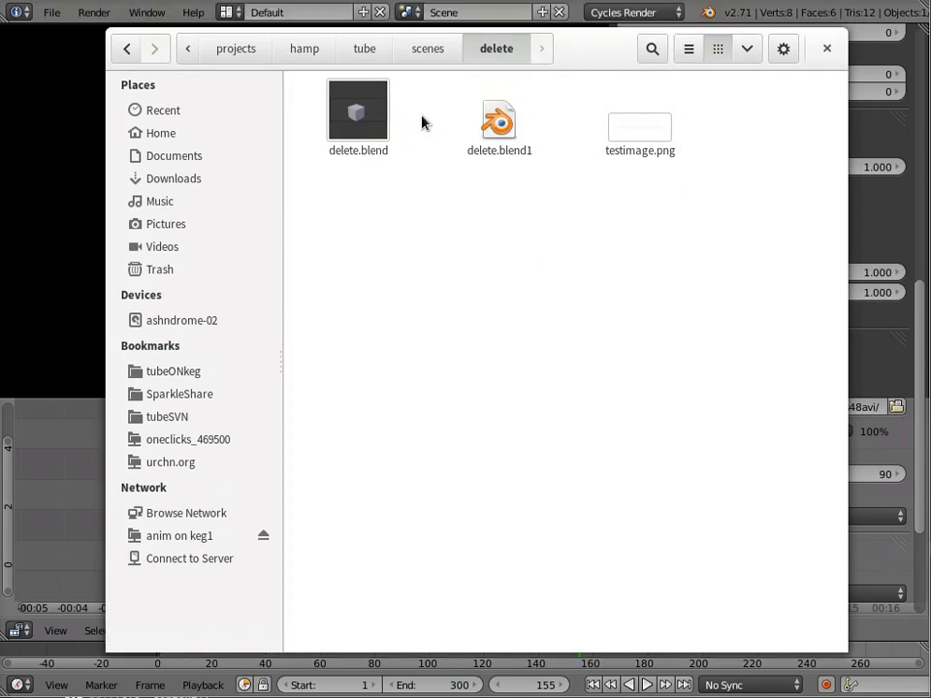
left_click_drag(579, 52, 863, 125)
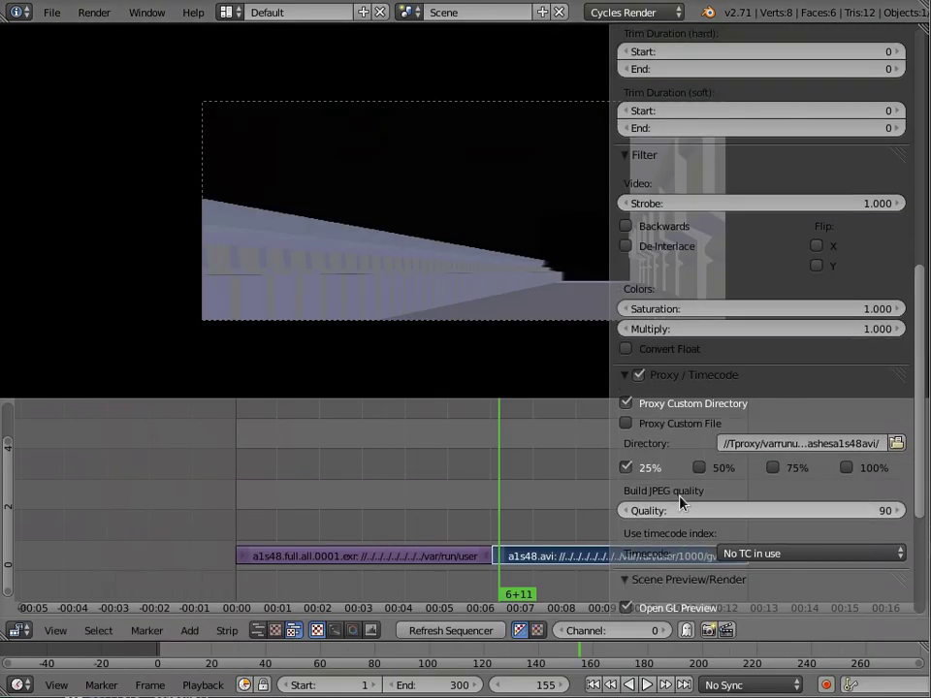
Step: Hide the strip properties and build the strips' proxies with Make Timed Proxies
scroll(681, 500, "down", 1)
middle_click_drag(682, 500, 780, 444, "ctrl")
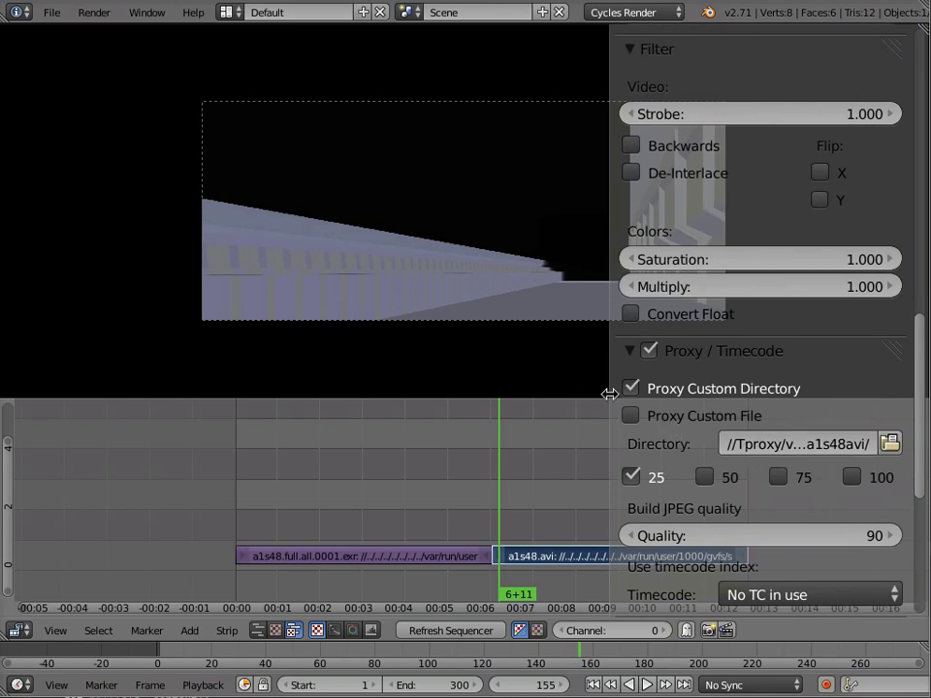
left_click_drag(608, 394, 737, 392)
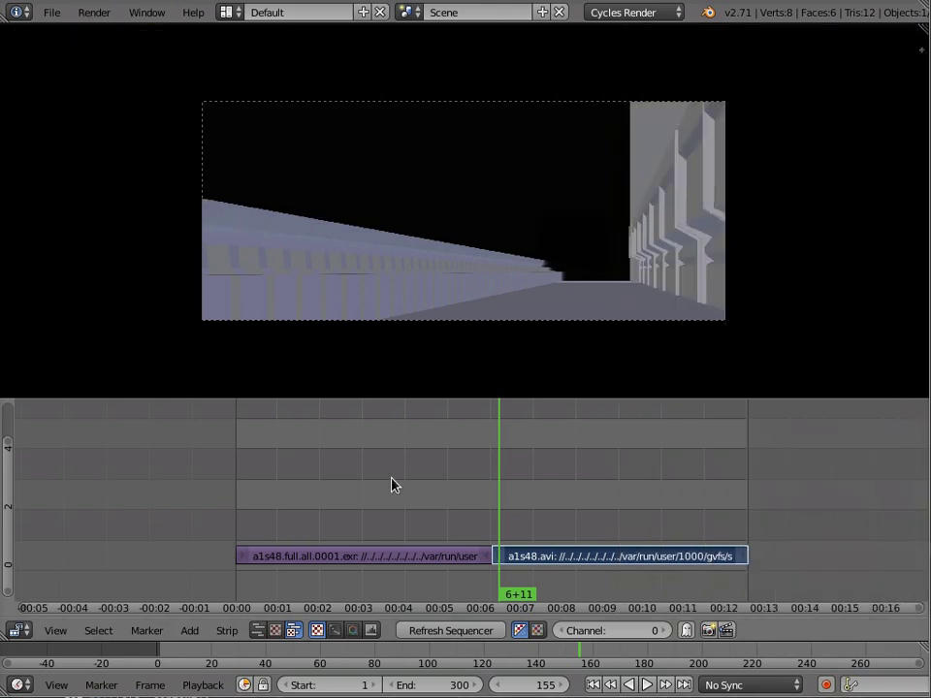
left_click(609, 560)
left_click(227, 631)
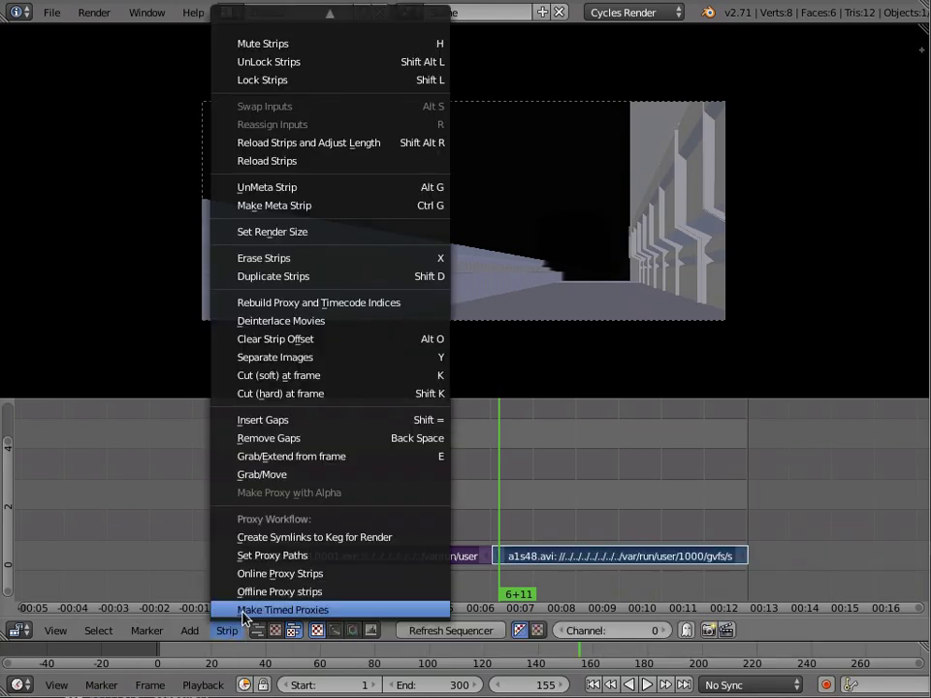
left_click(244, 610)
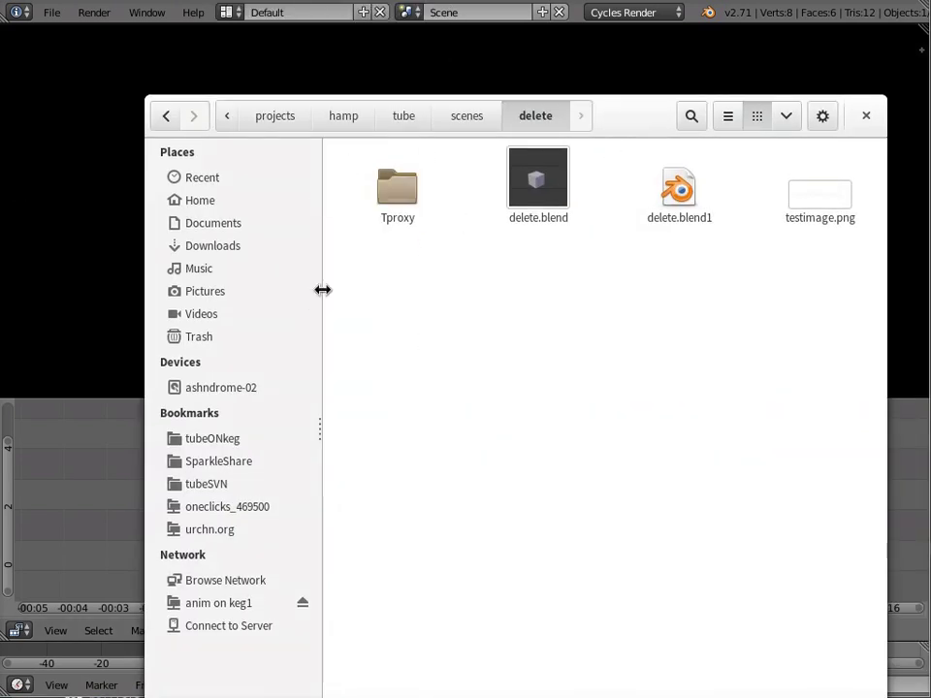
Step: Open the Tproxy folder in the file manager and inspect the proxy files in the a1s48avi subfolder
double_click(399, 198)
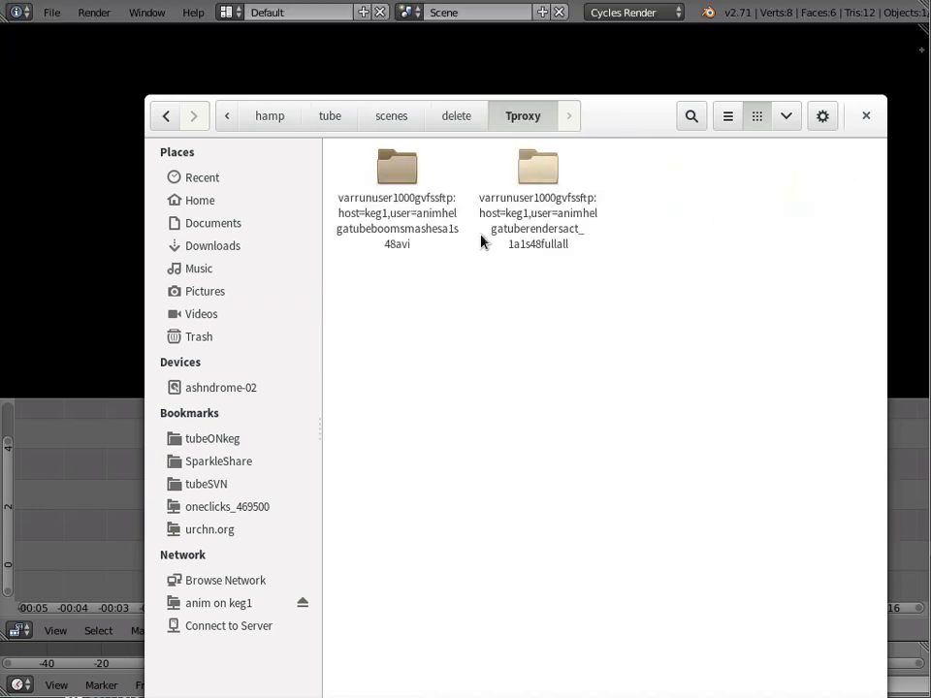
left_click_drag(689, 119, 861, 2)
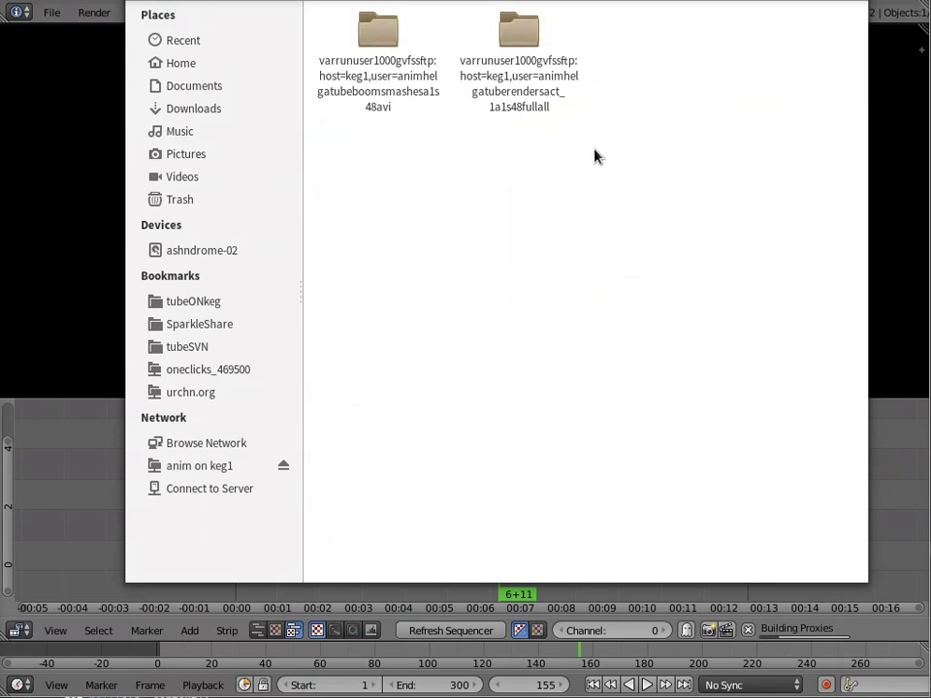
double_click(368, 27)
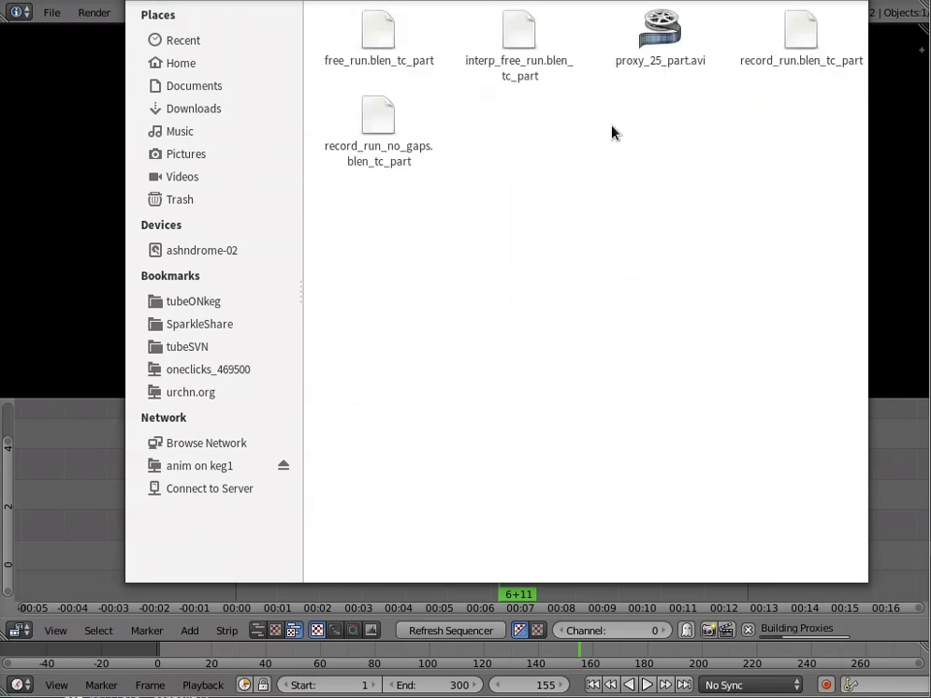
Step: Open the a1s48fullall subfolder of Tproxy down to its JPEG files, inspect the EXR proxies, and return to Blender
key("BackSpace")
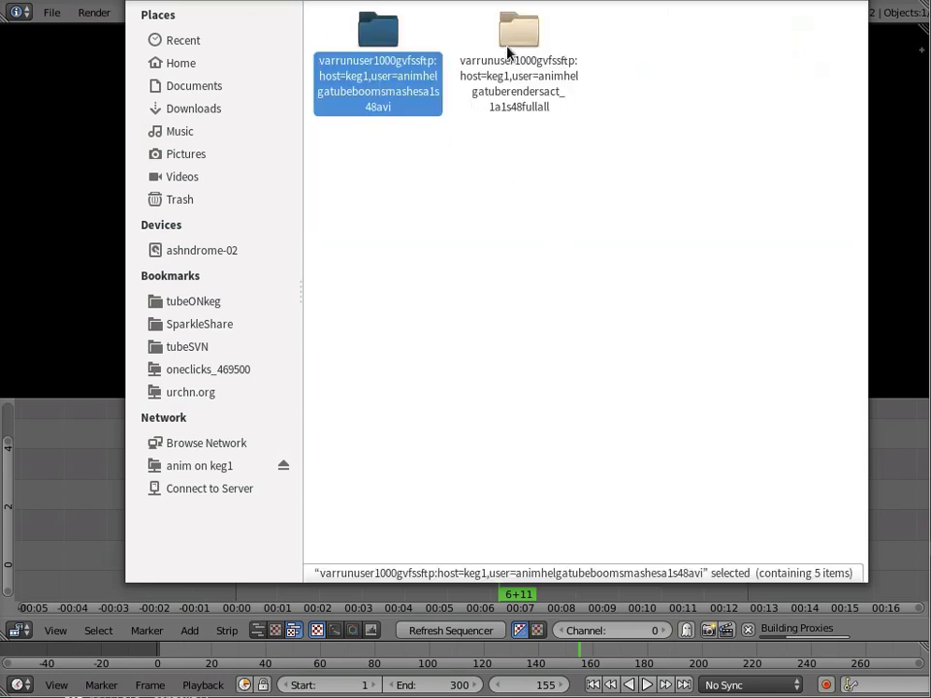
double_click(507, 52)
double_click(366, 42)
left_click(368, 43)
double_click(368, 43)
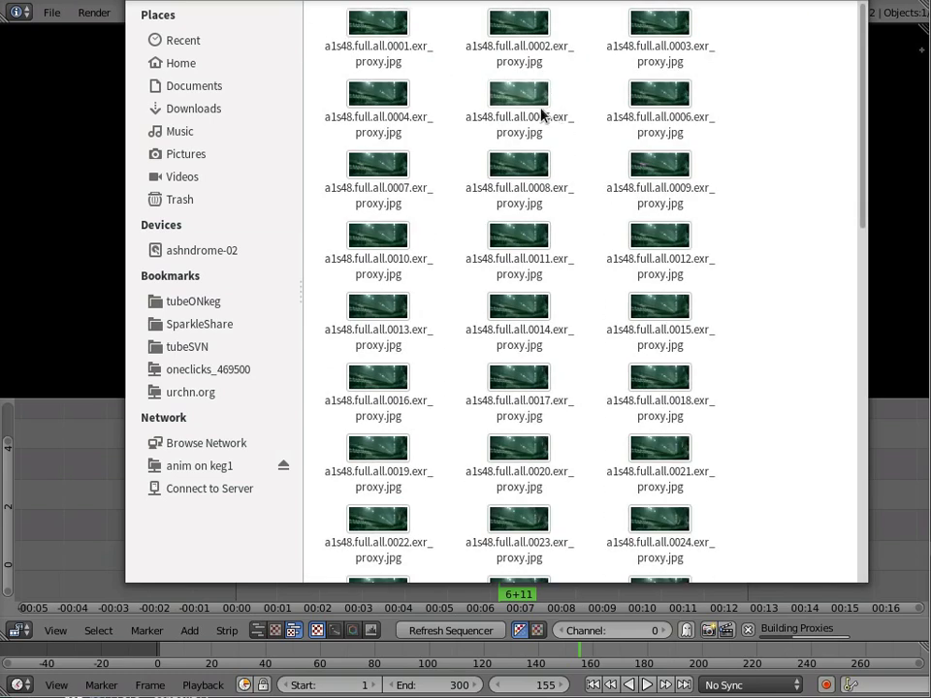
left_click_drag(422, 2, 426, 33)
left_click(829, 33)
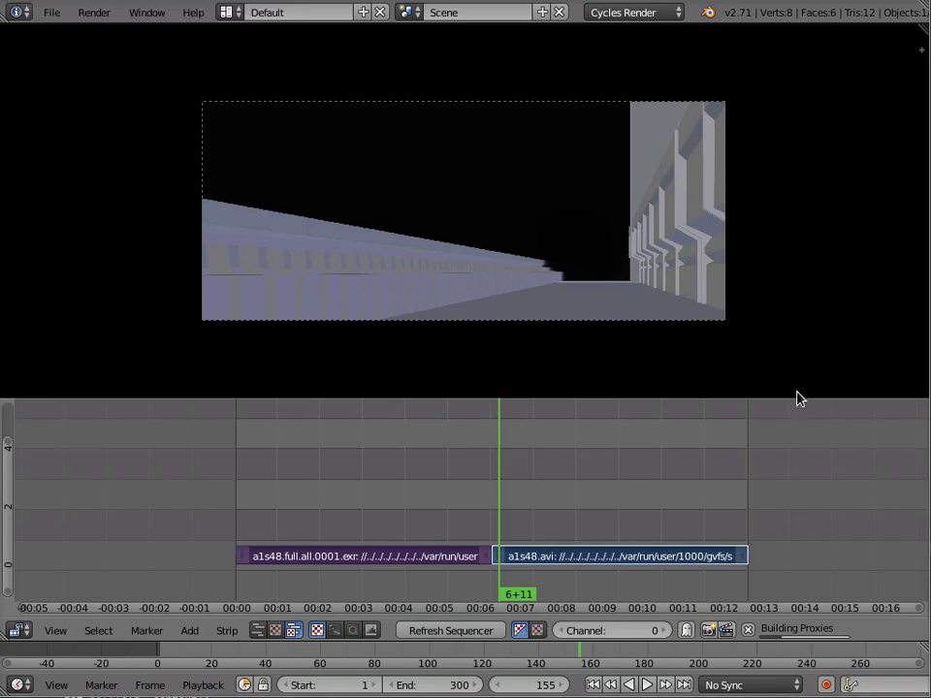
Step: Show the strip properties with the other strip sections collapsed, and set the preview's proxy render size to Proxy size 25%
left_click(422, 502)
left_click(919, 51)
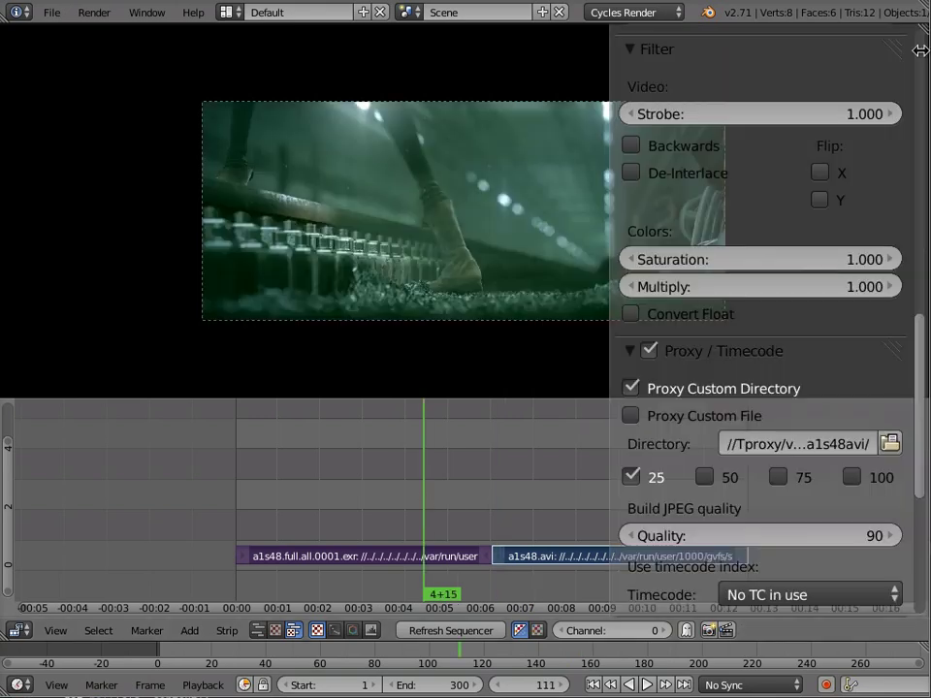
scroll(755, 364, "down", 3)
scroll(755, 365, "up", 3)
scroll(701, 154, "up", 9)
scroll(702, 160, "up", 12)
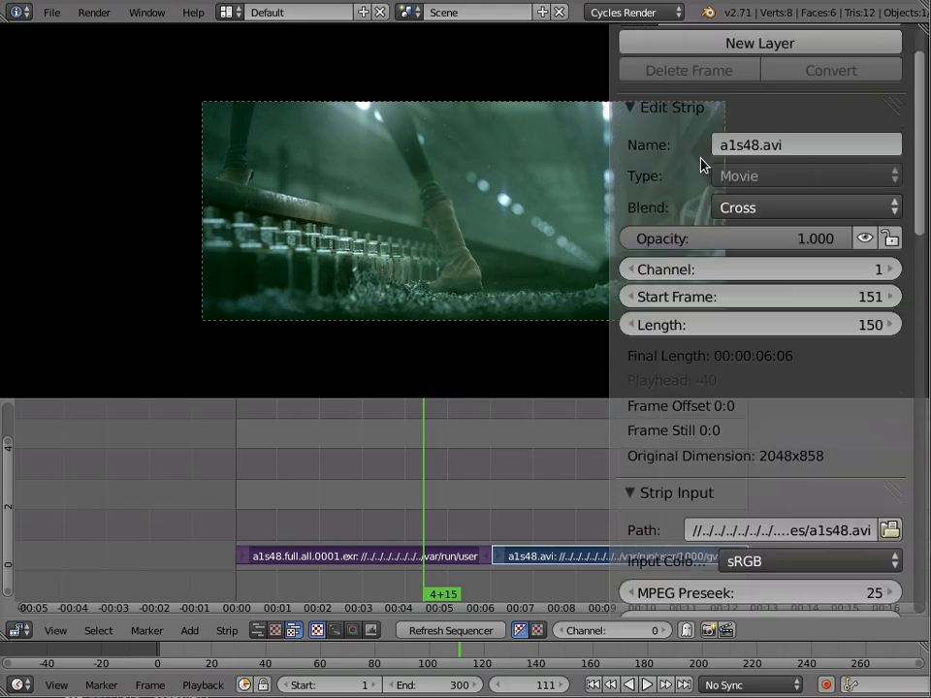
left_click(630, 43, "ctrl")
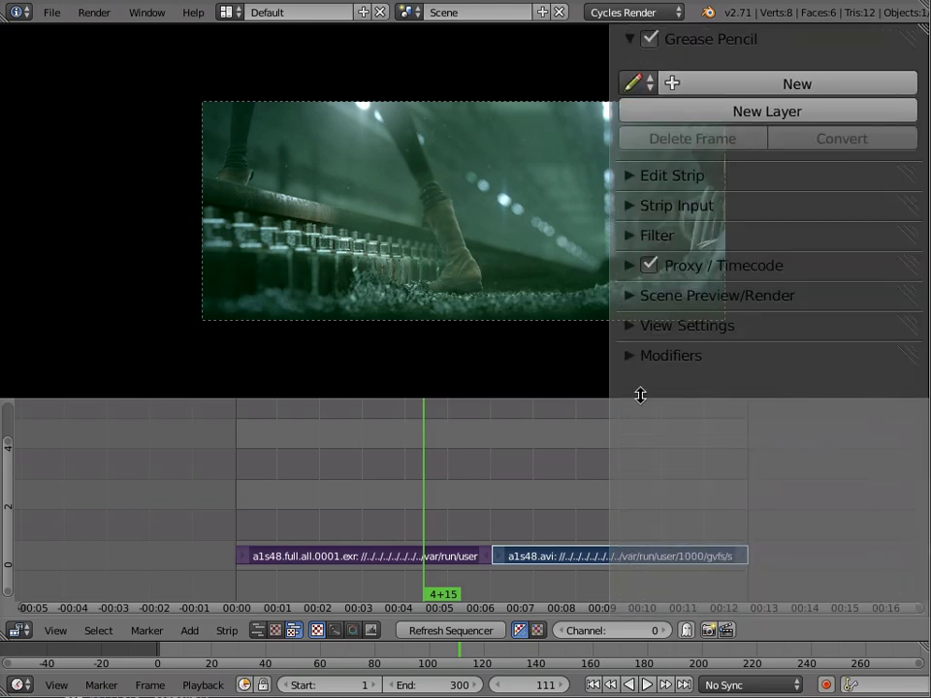
left_click(621, 328)
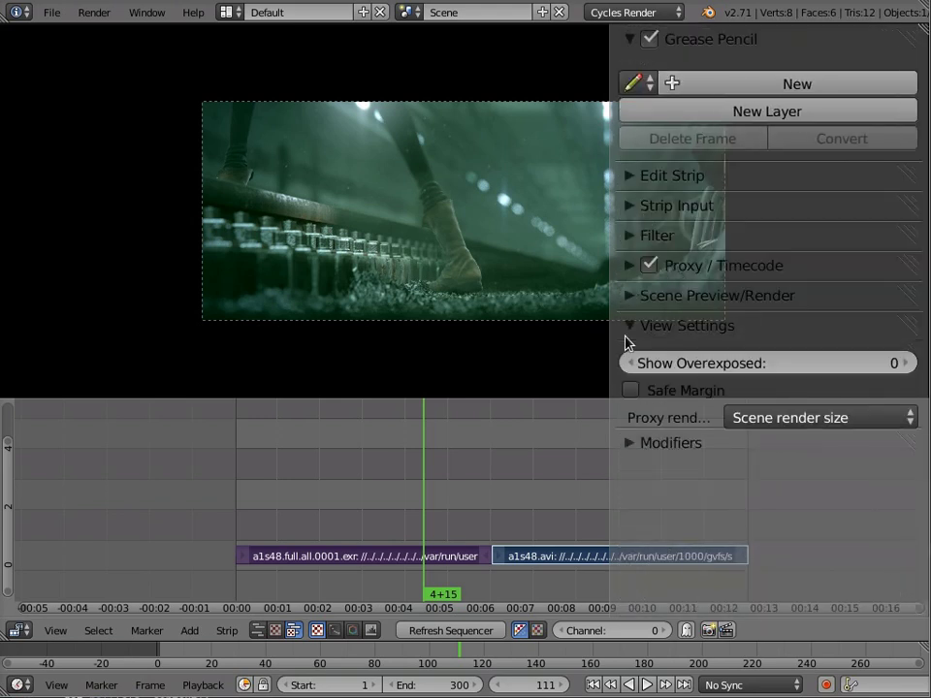
left_click(793, 417)
left_click(812, 334)
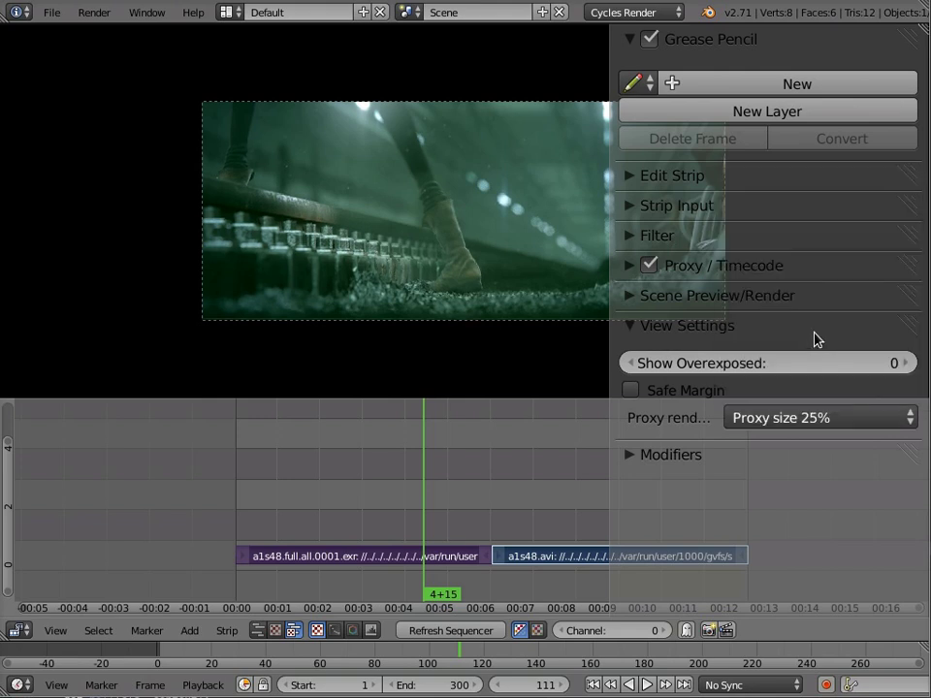
Step: Hide the properties, play the sequence from frame 31 across both strips in an enlarged preview, and return the playhead to frame 94
left_click_drag(611, 360, 926, 360)
left_click_drag(438, 442, 288, 474)
key("alt+a")
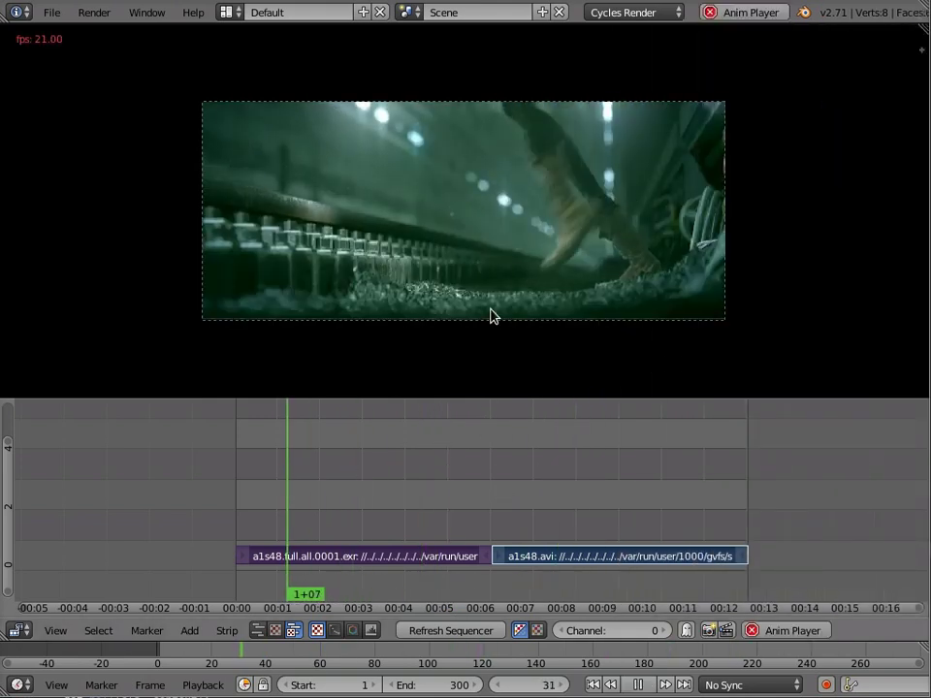
scroll(469, 324, "up", 2)
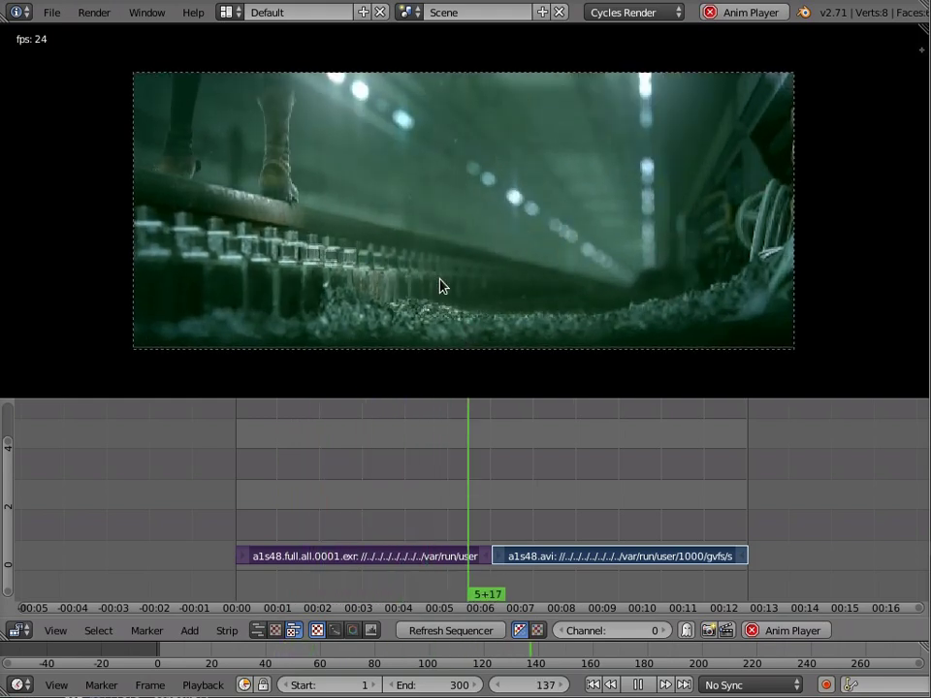
key("alt+a")
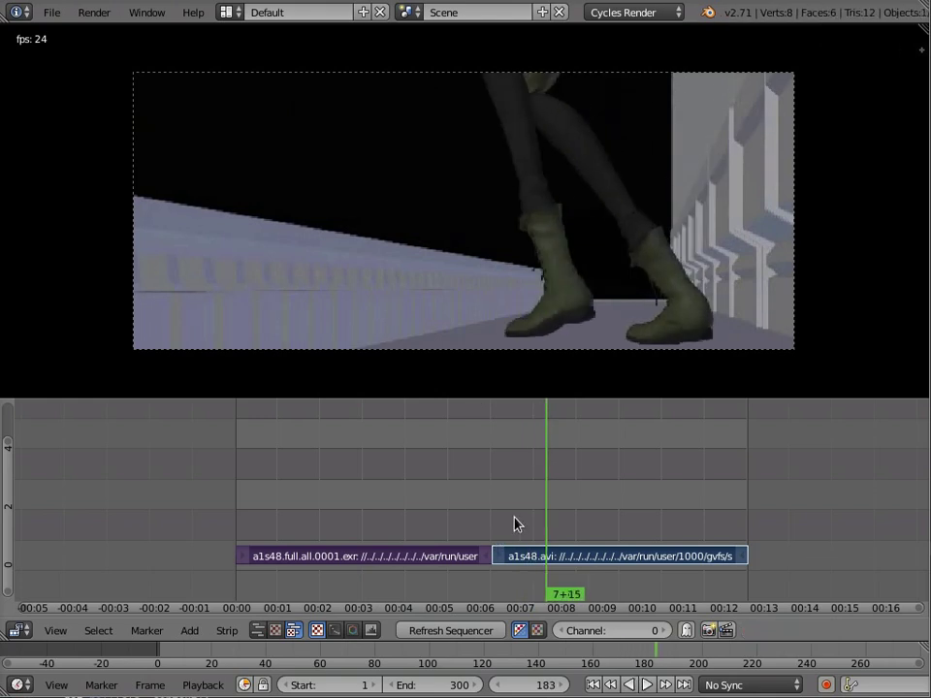
left_click_drag(515, 524, 394, 530)
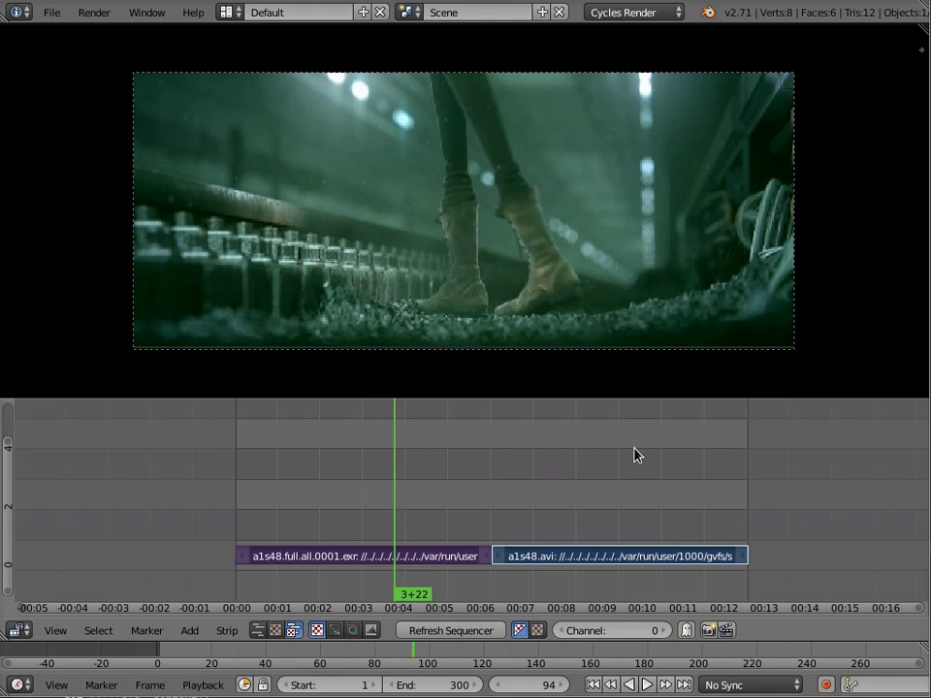
Step: Run Make Timed Proxies on the selected a1s48.avi strip, and scrub the playhead over the EXR strip to frame 93
middle_click_drag(540, 502, 377, 414)
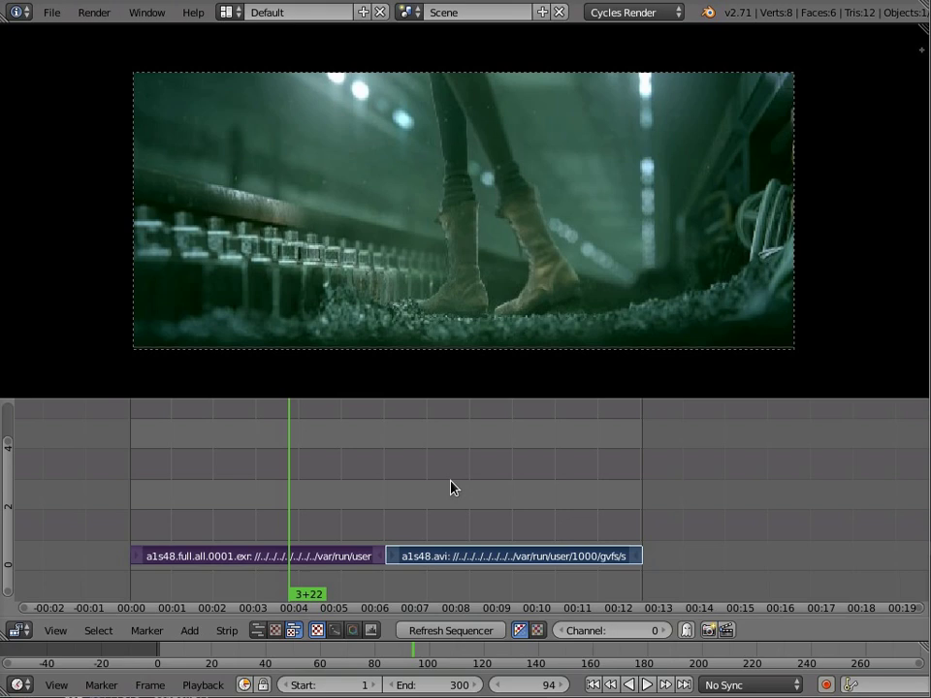
left_click(227, 632)
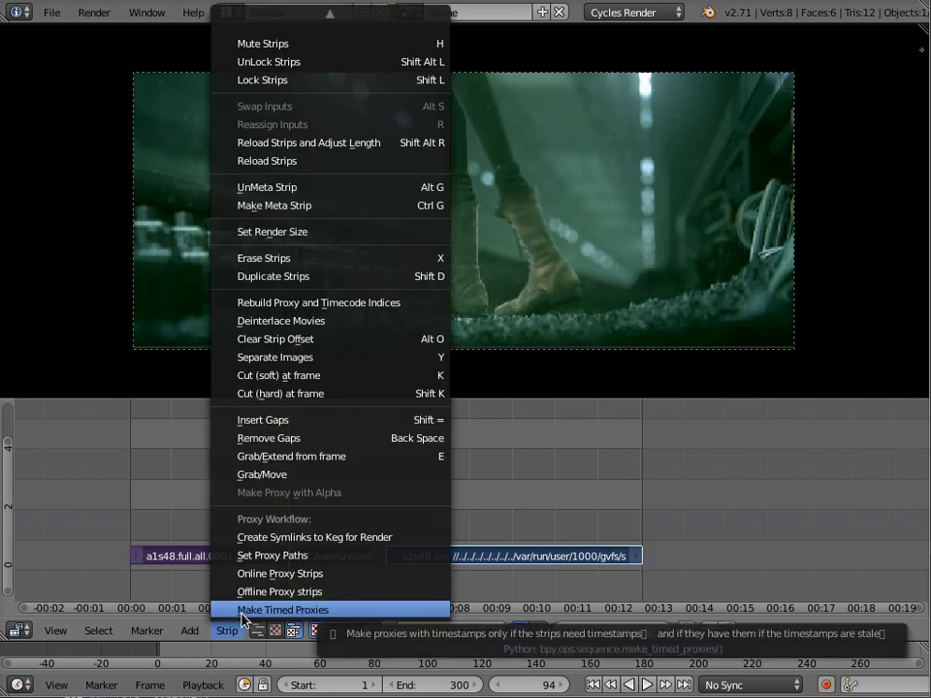
left_click(243, 610)
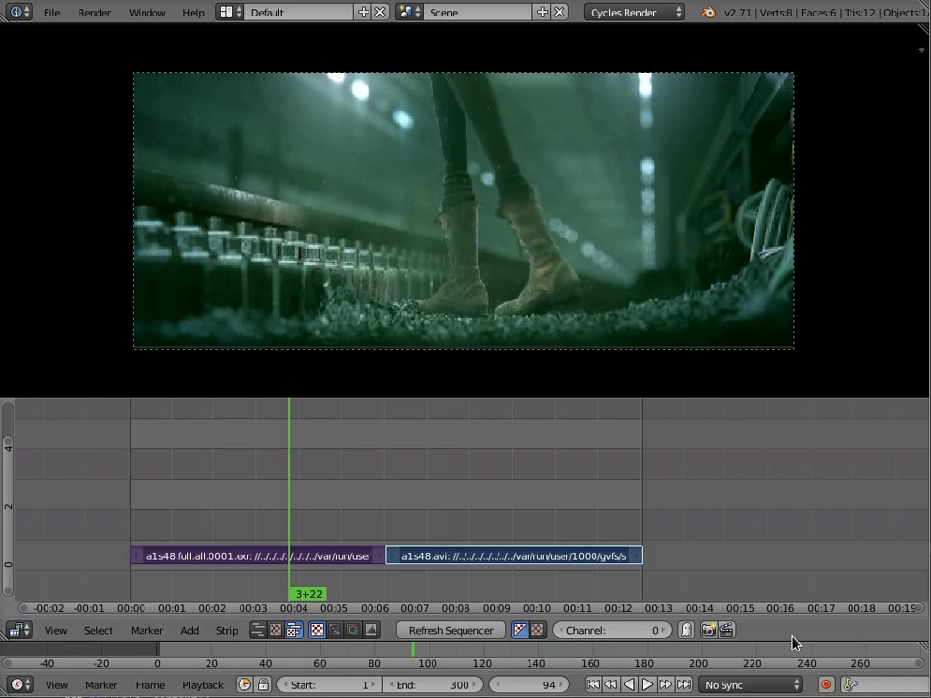
left_click_drag(339, 493, 287, 512)
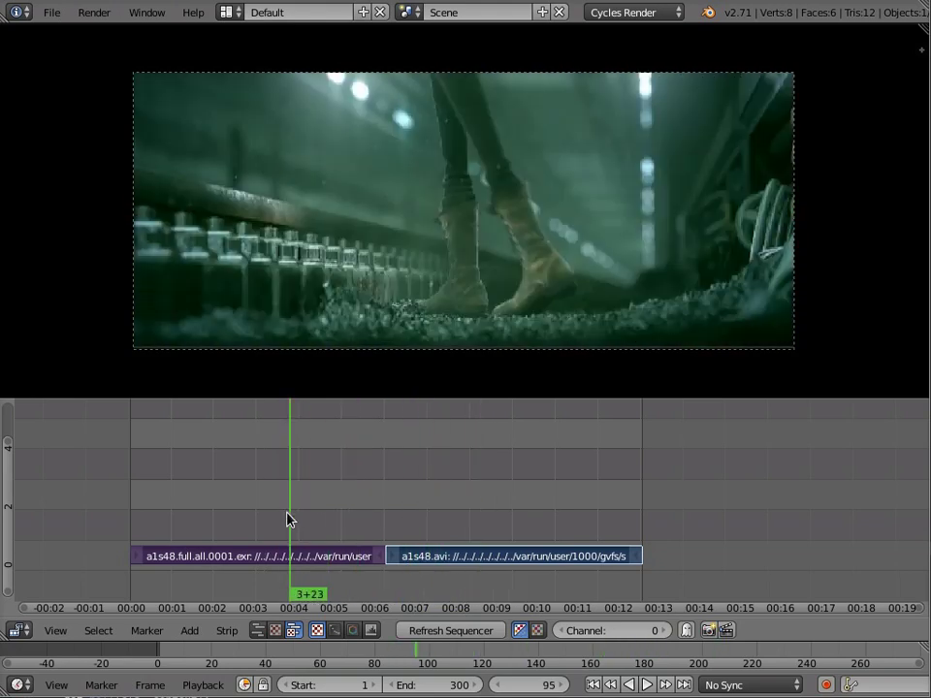
key("Left")
key("Left")
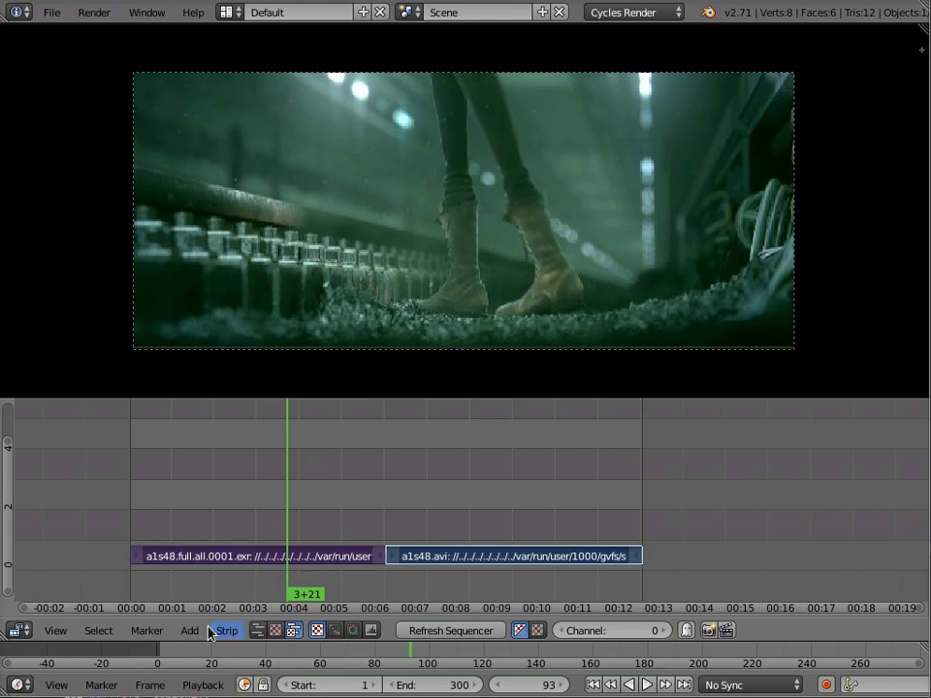
Step: Rebuild the proxy and timecode indices of the EXR image strip, and scrub through it to frame 117
left_click(238, 559)
left_click(226, 630)
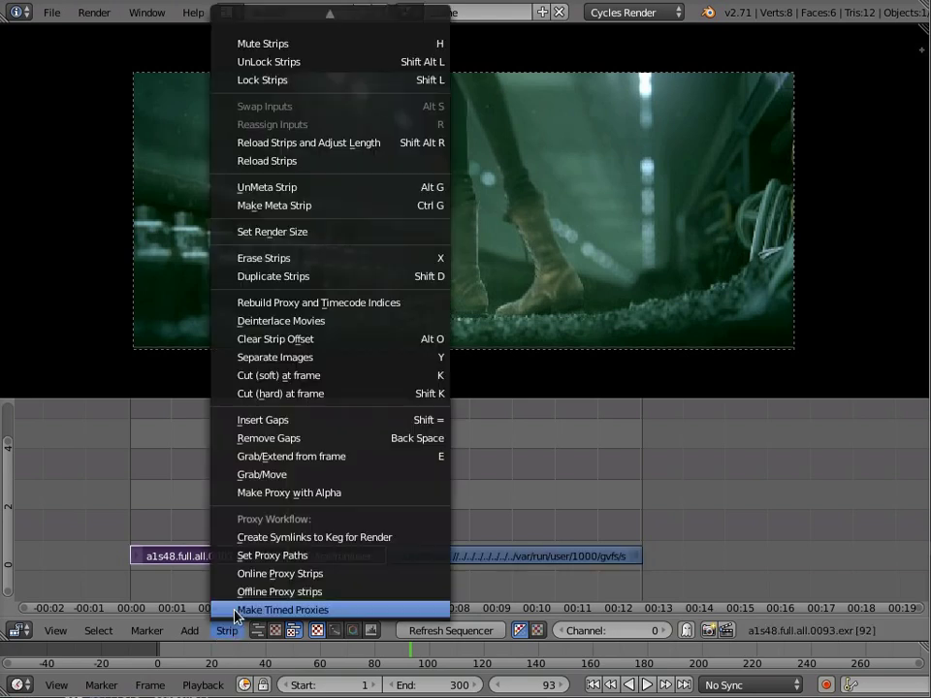
left_click(349, 311)
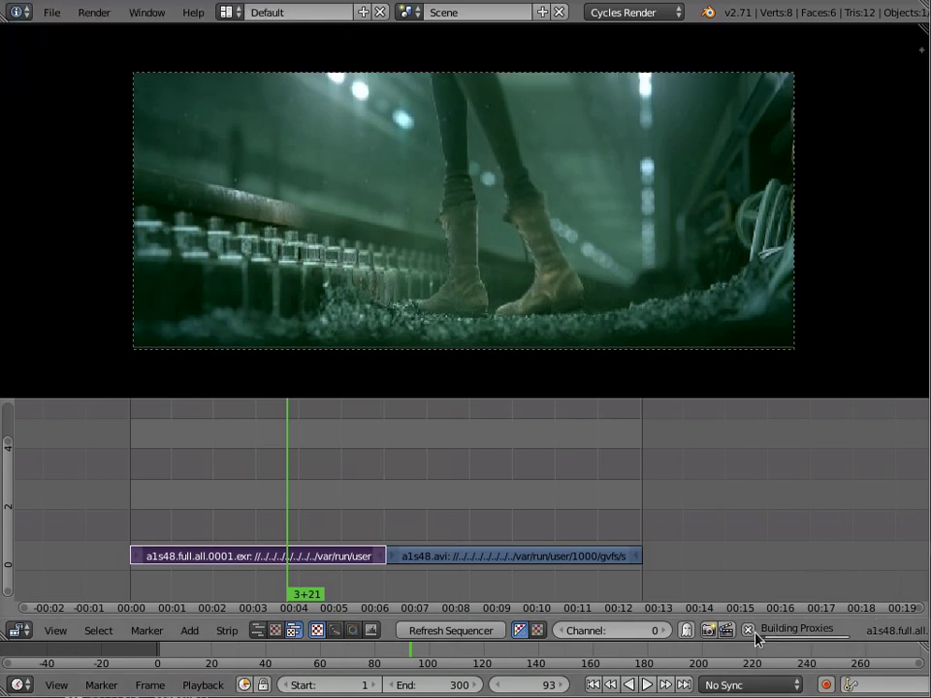
left_click_drag(305, 554, 258, 525)
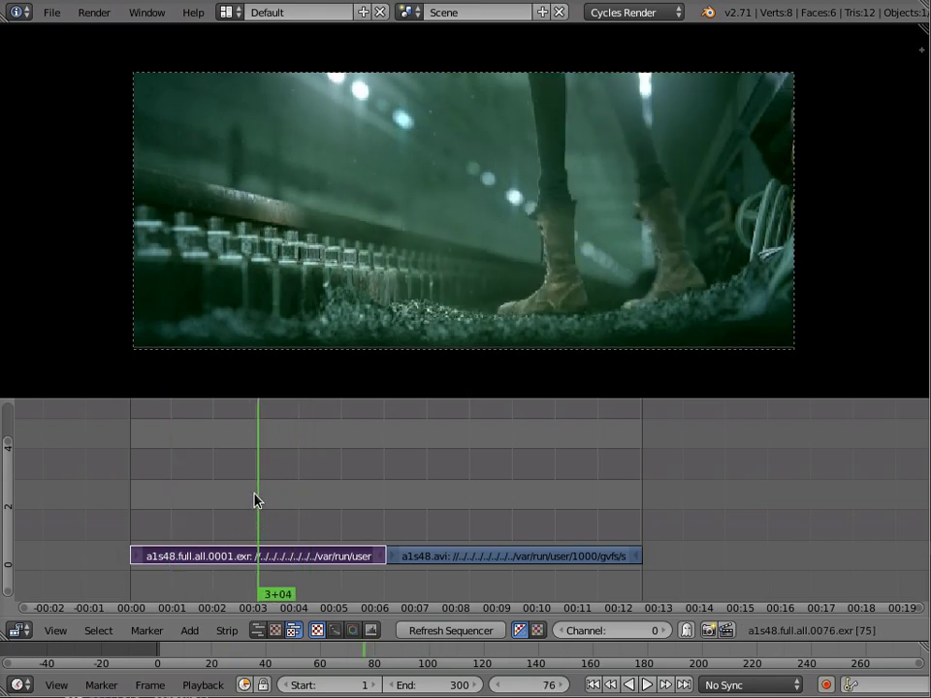
left_click_drag(254, 500, 327, 533)
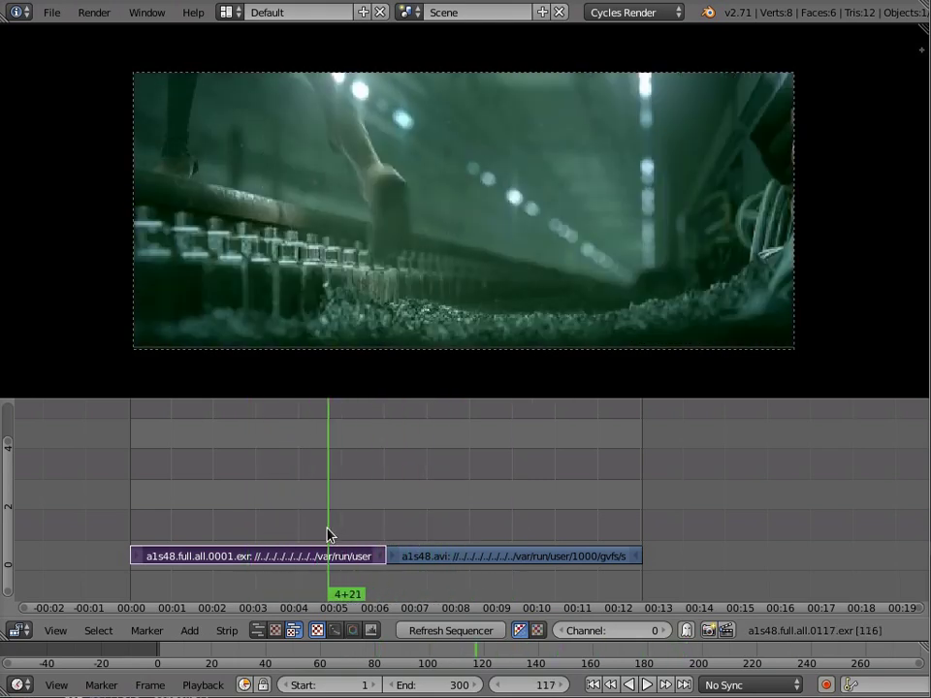
left_click(225, 630)
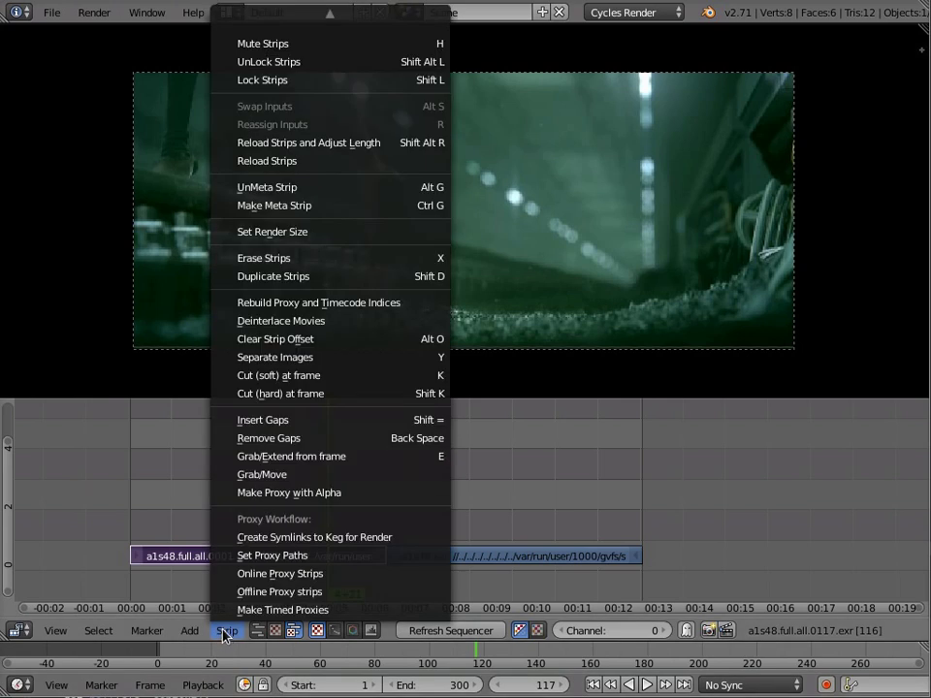
left_click(291, 591)
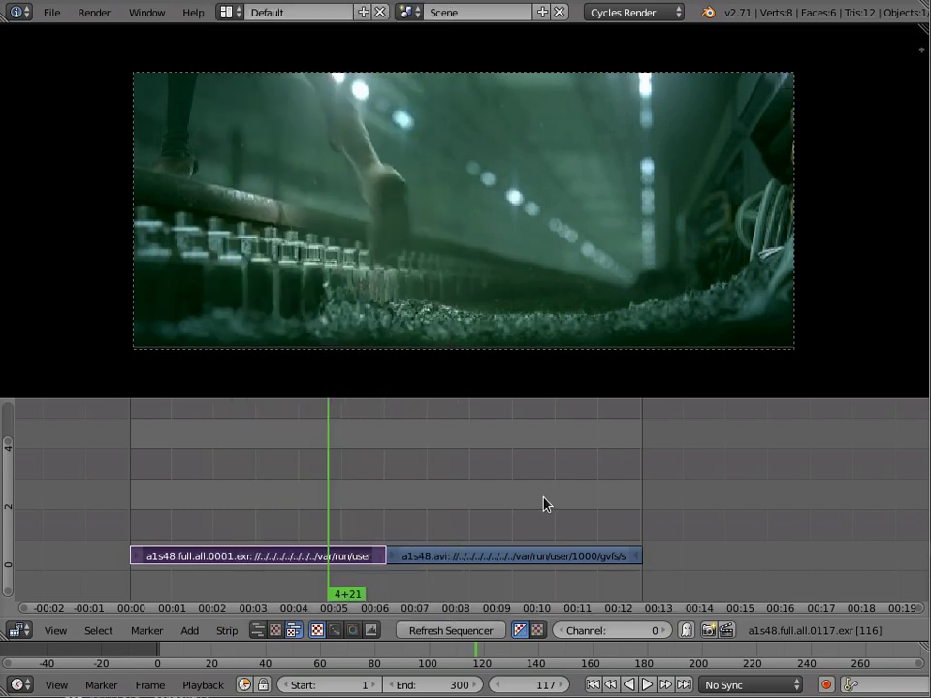
Step: Select the a1s48.avi movie strip and check its source file path and its custom proxy directory in the strip properties
right_click(512, 569)
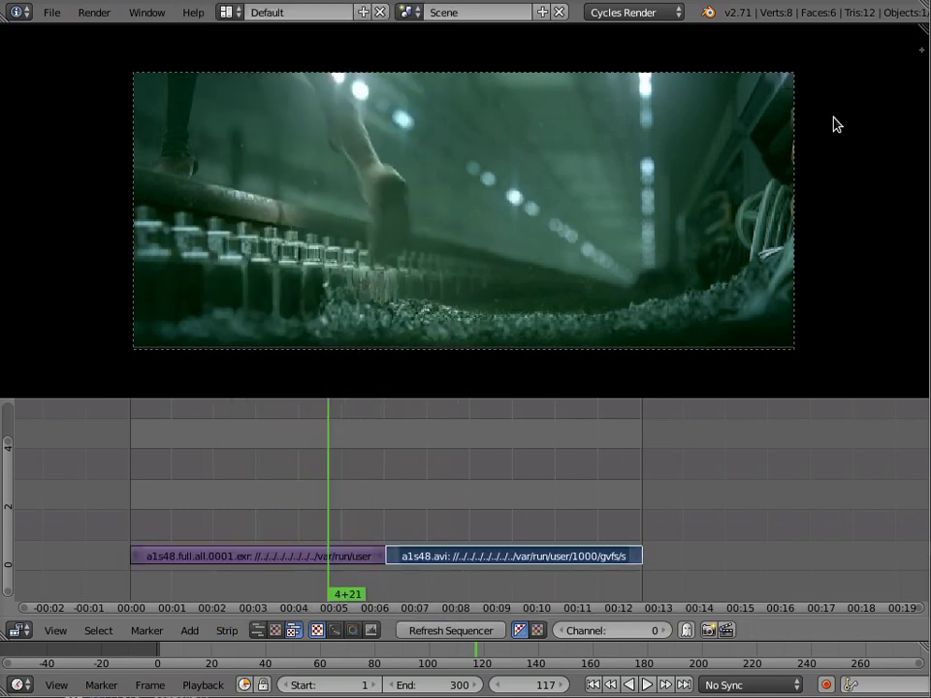
left_click(920, 50)
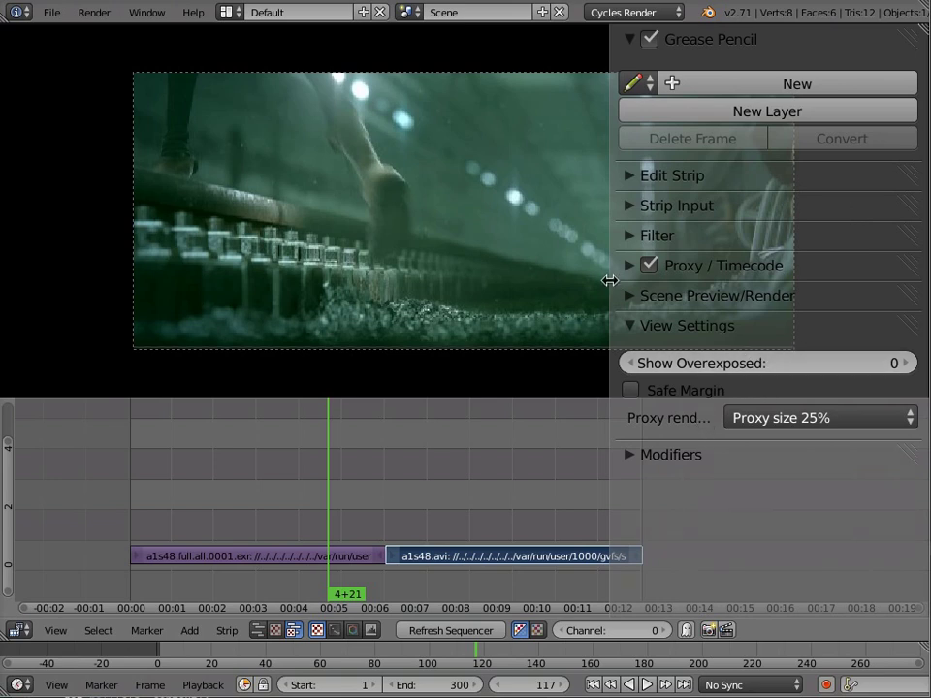
left_click(635, 208)
left_click_drag(612, 233, 108, 237)
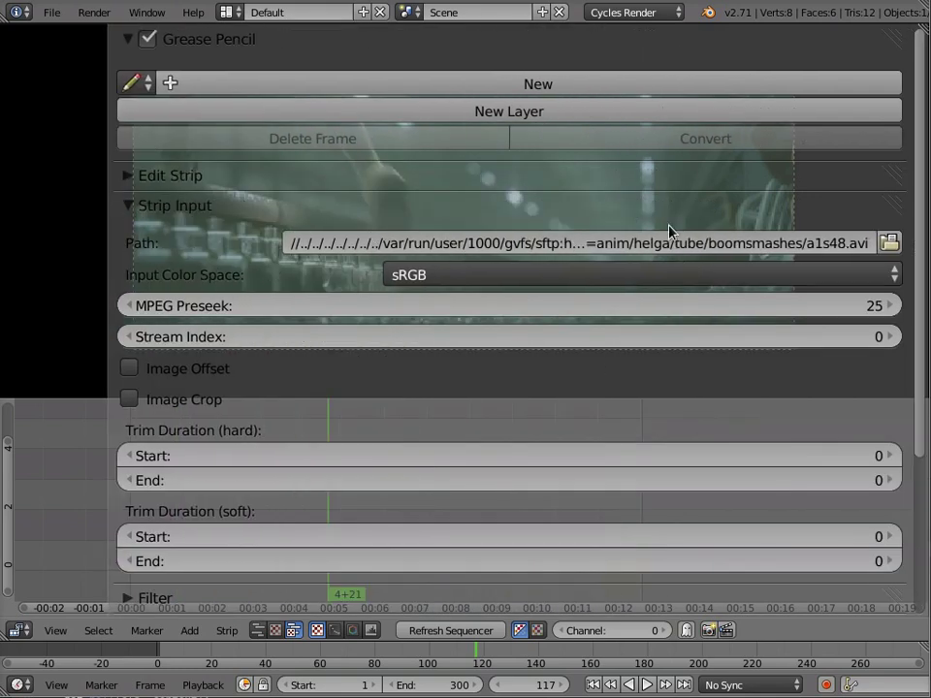
left_click(133, 209)
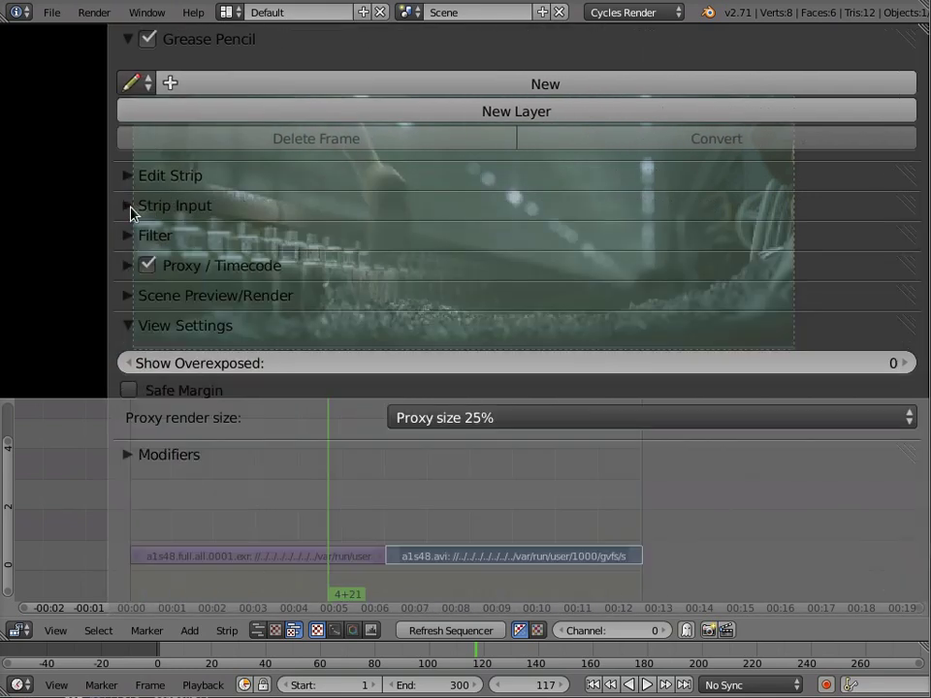
left_click(128, 269)
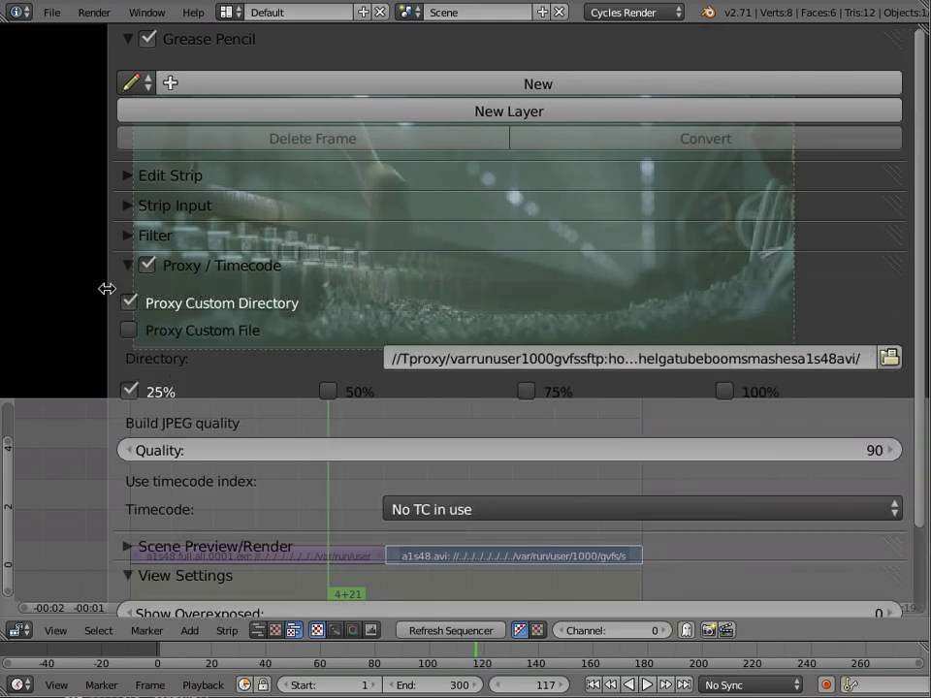
left_click_drag(106, 289, 663, 331)
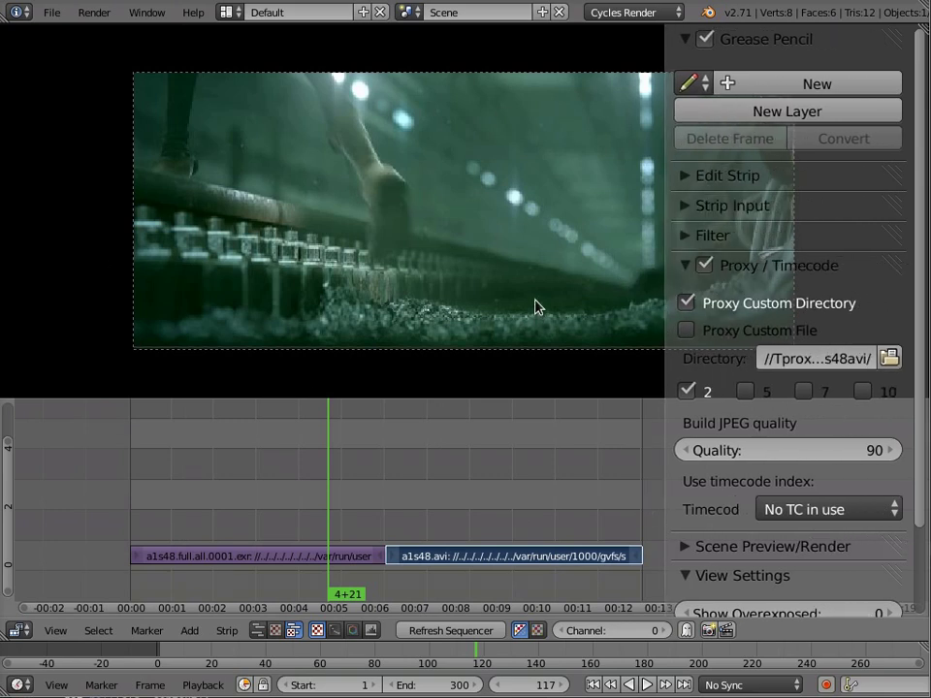
left_click(685, 204)
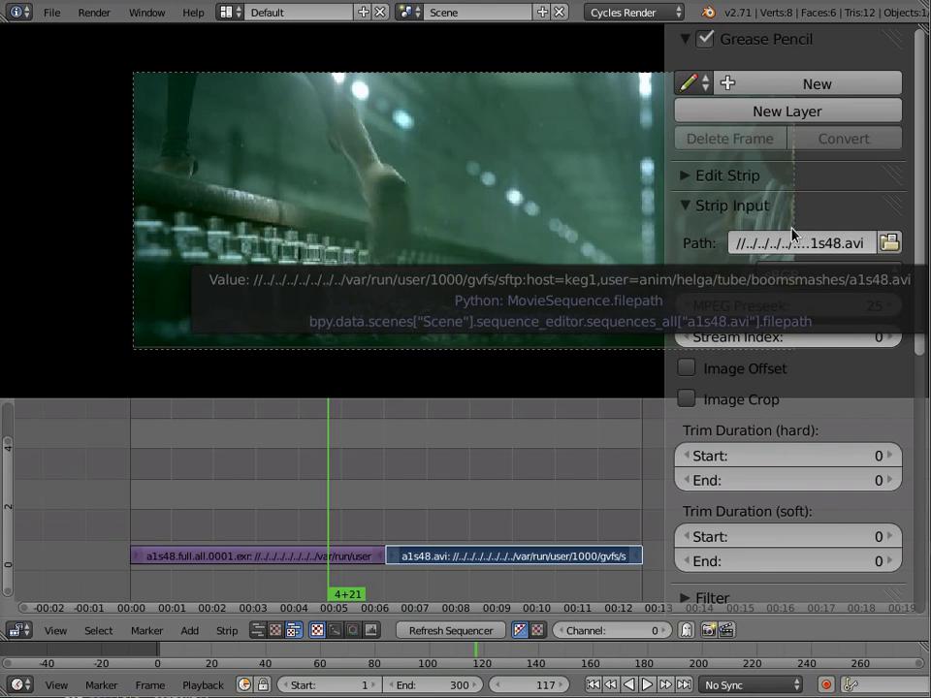
left_click(685, 206)
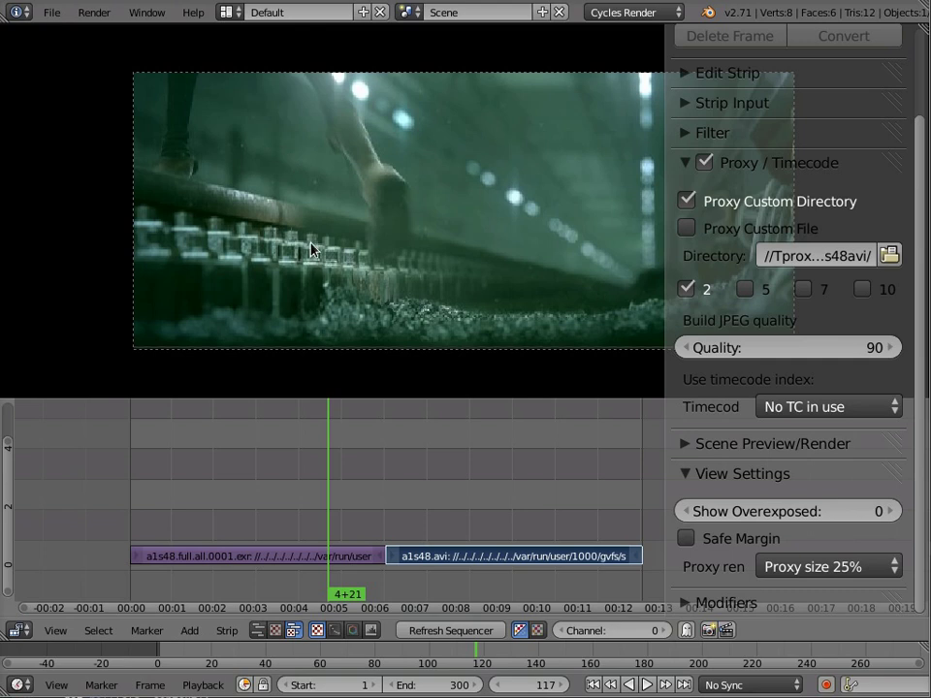
Step: Switch the a1s48.avi strip to its proxy file with Offline Proxy strips and check the strip's input path
left_click(229, 632)
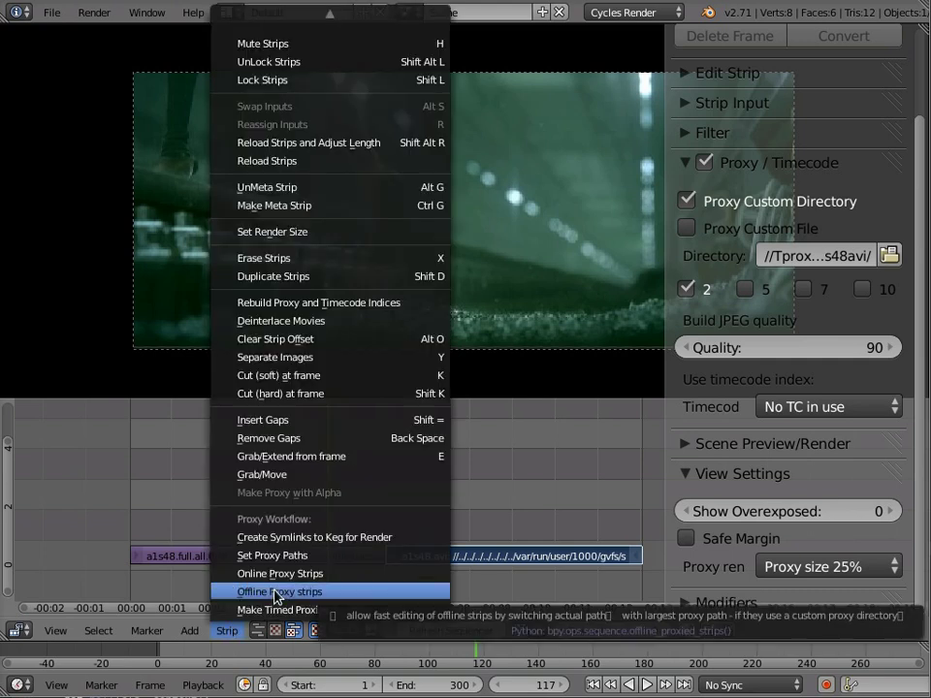
left_click(277, 592)
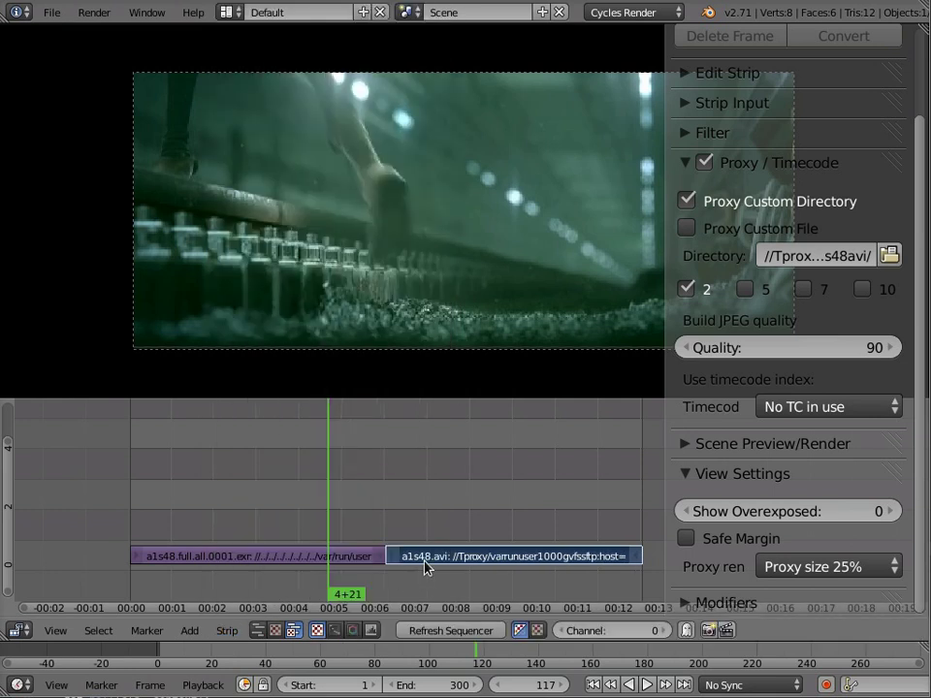
scroll(702, 140, "up", 3)
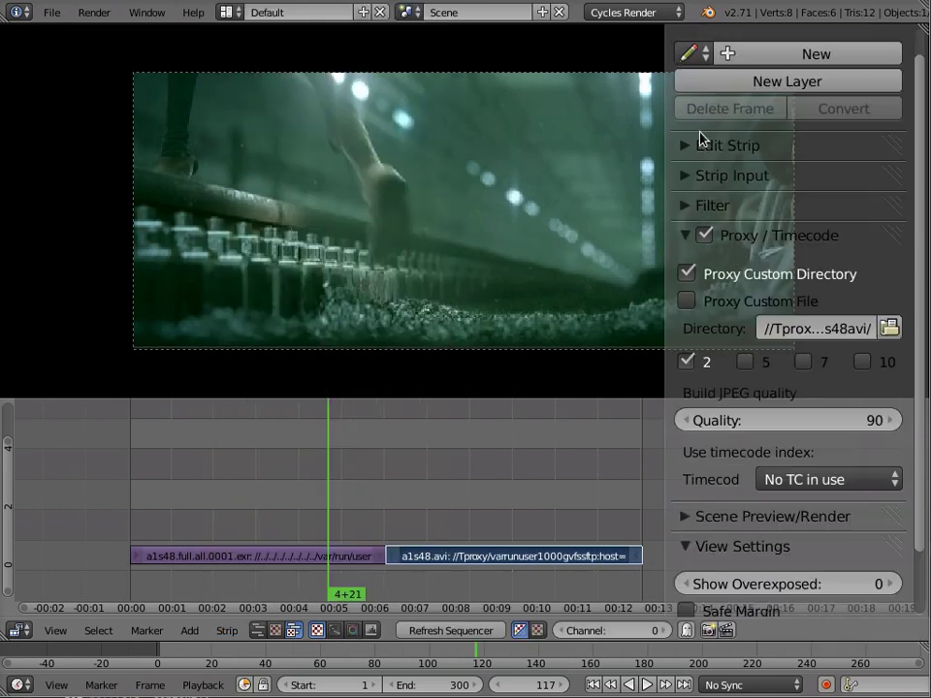
left_click(687, 148)
left_click(686, 148)
left_click(687, 175)
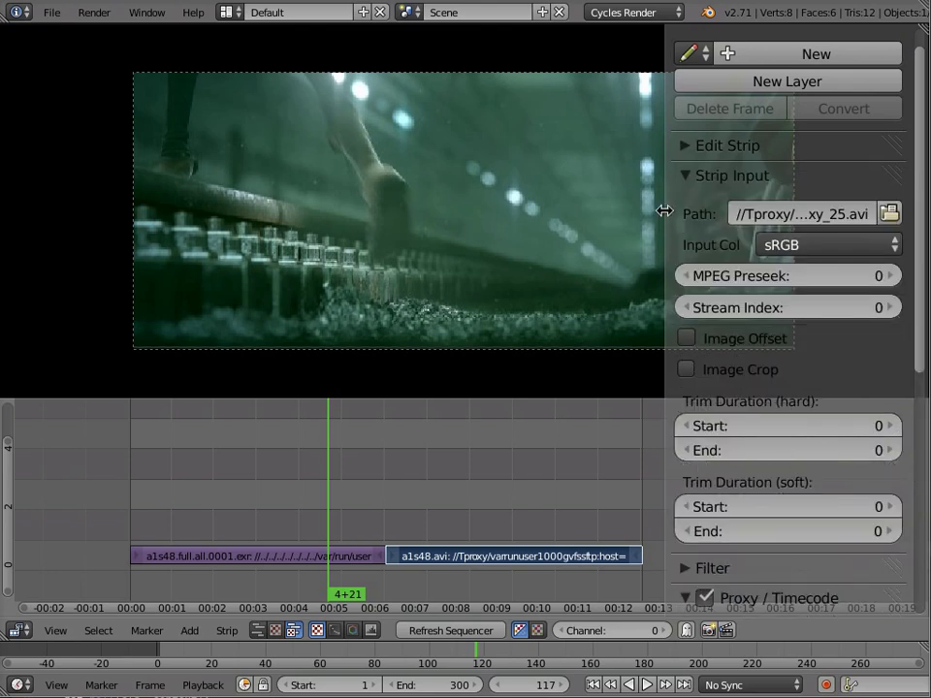
Step: Check the a1s48.avi strip's proxy and timecode settings, and scrub the playhead over the strip to frame 191
left_click_drag(663, 211, 403, 211)
left_click(425, 180)
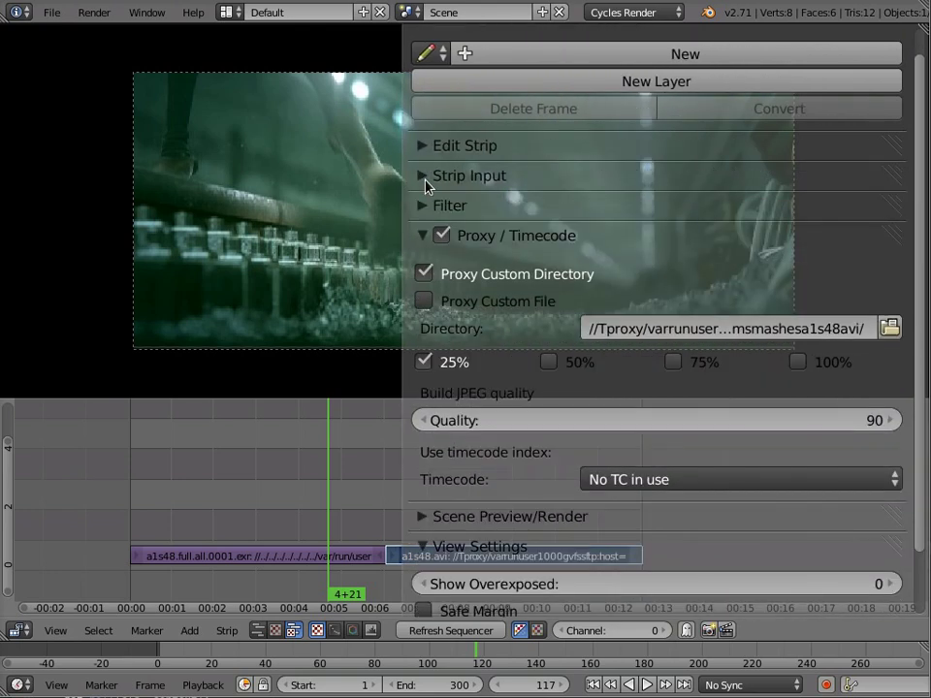
left_click_drag(405, 180, 685, 226)
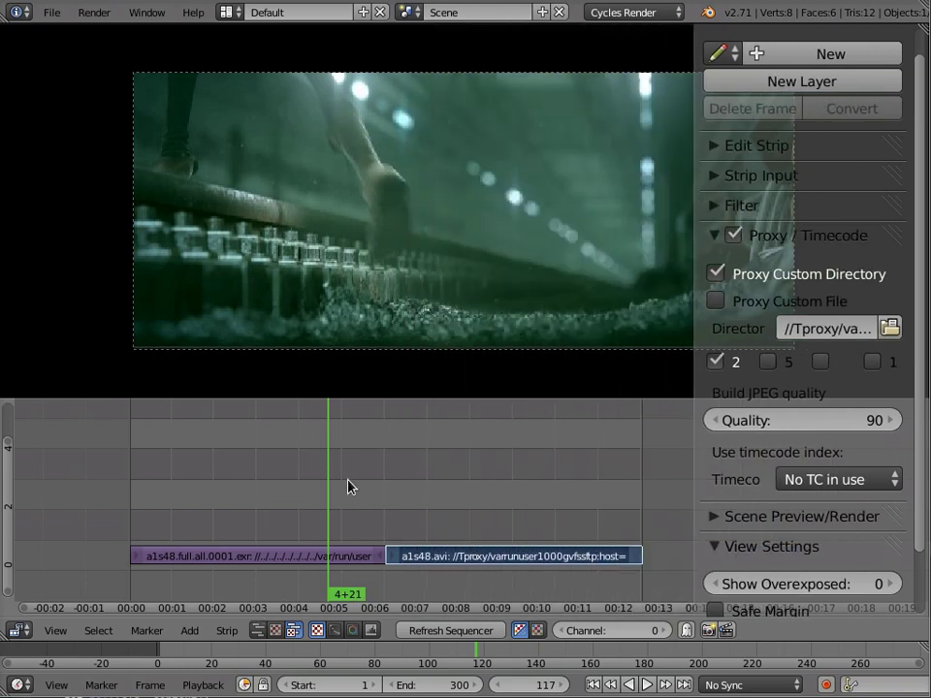
left_click_drag(349, 483, 455, 491)
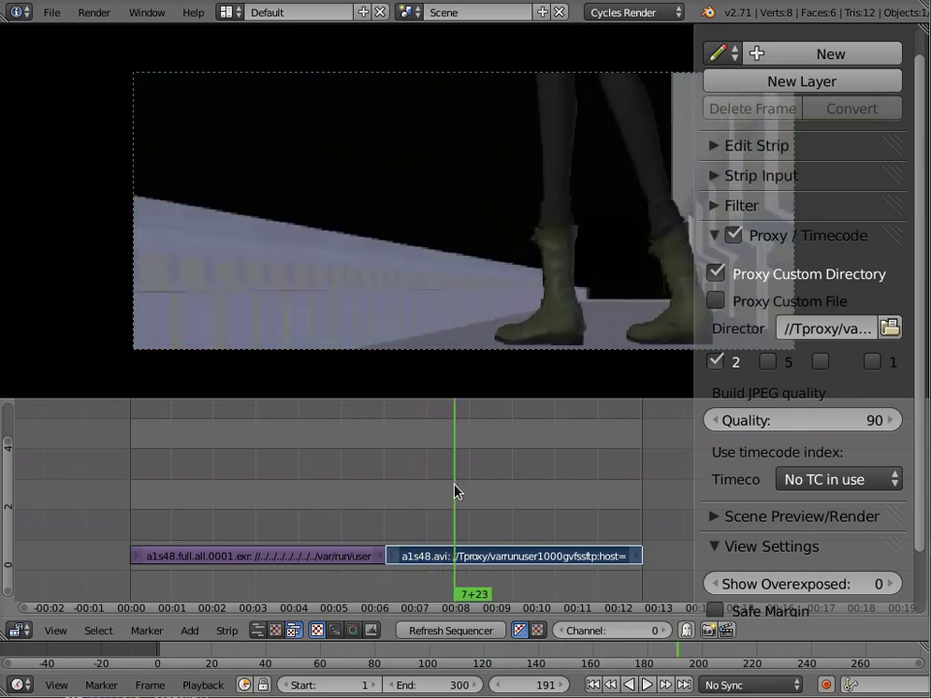
Step: Switch the a1s48.avi strip back to its original file with Online Proxy Strips, and check its input path
left_click(225, 632)
left_click(280, 573)
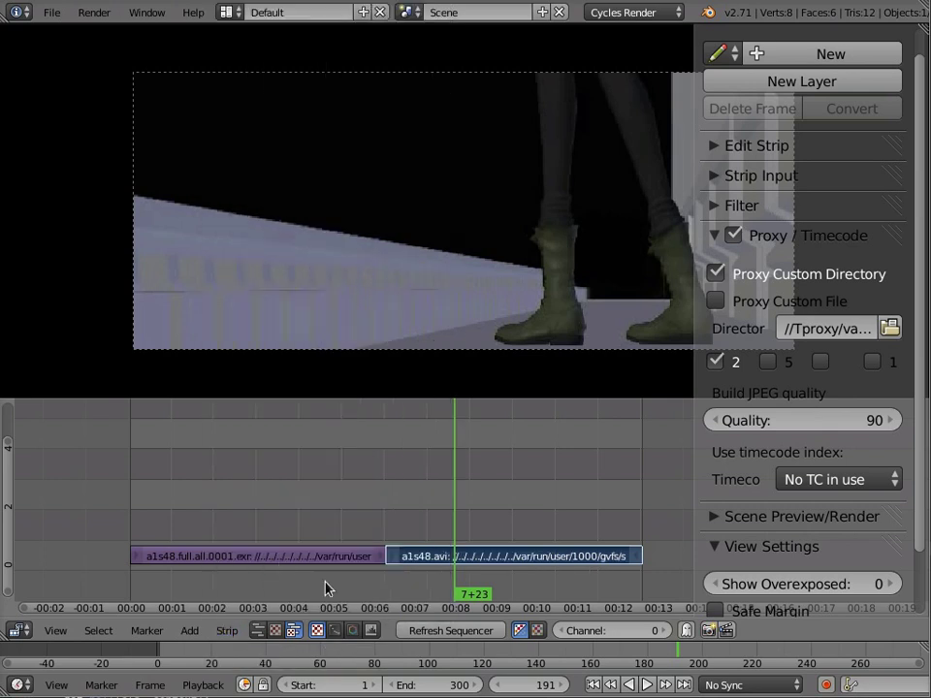
left_click(716, 176)
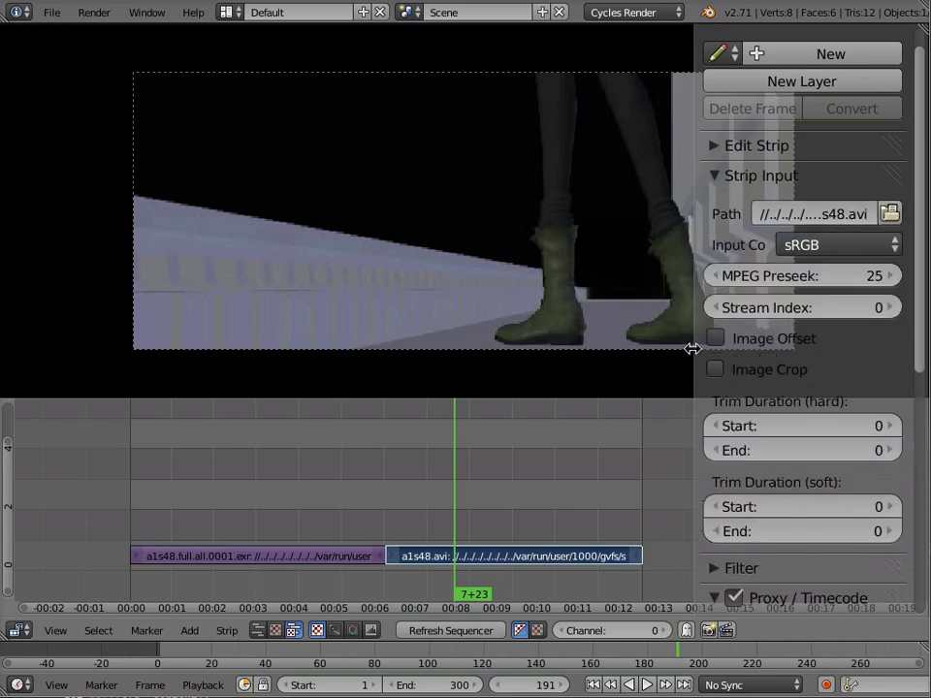
left_click_drag(692, 348, 727, 349)
left_click_drag(368, 544, 450, 475)
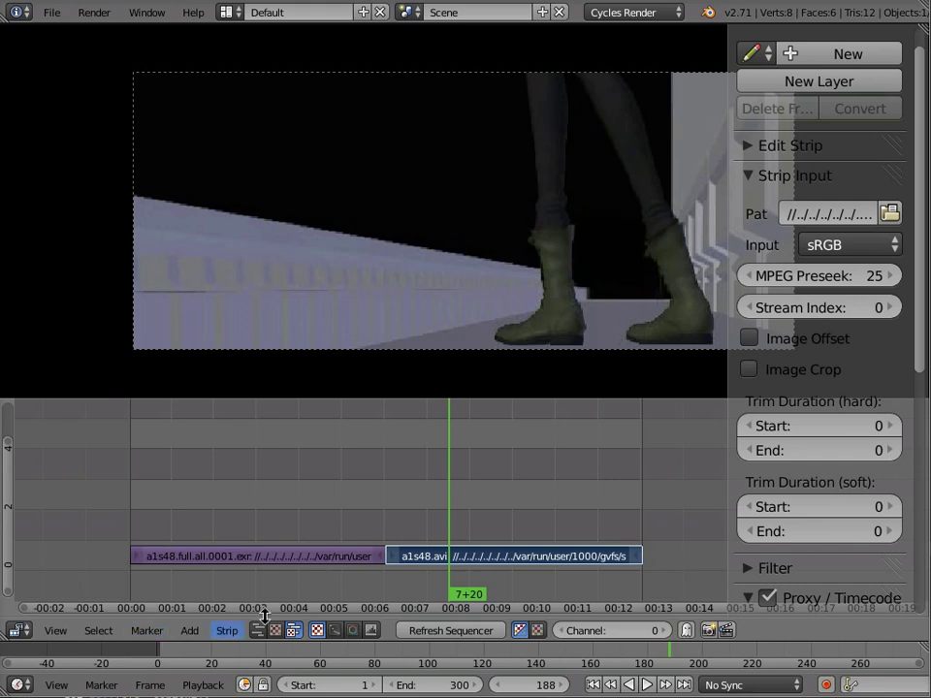
Step: Hide the strip properties, scrub the playhead back over the EXR strip to frame 73, and review the available strip operations
left_click(227, 630)
left_click(226, 632)
left_click_drag(728, 448, 920, 434)
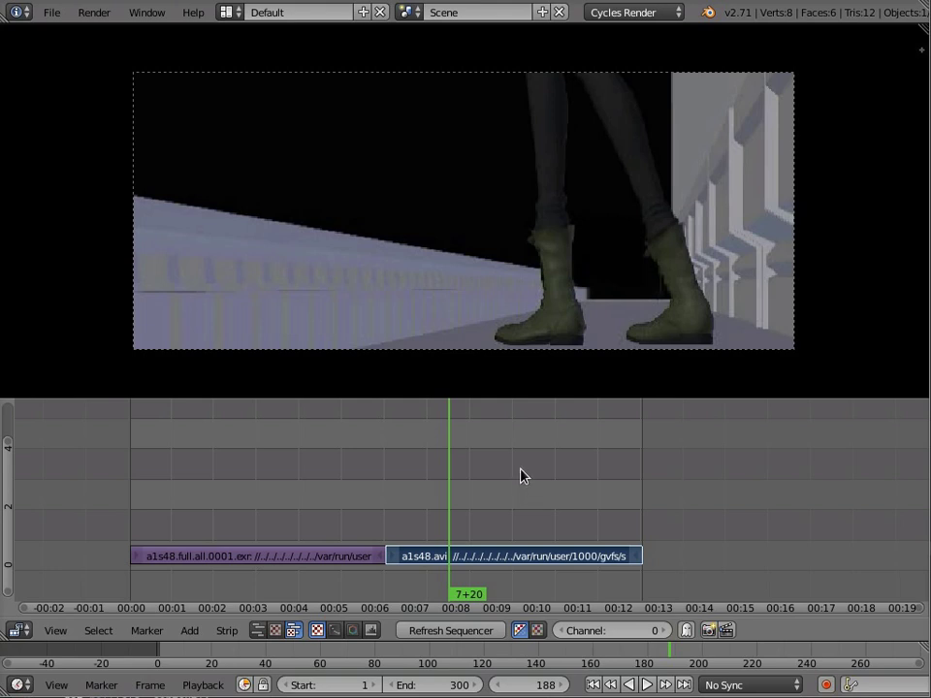
left_click(227, 630)
left_click_drag(285, 600, 251, 533)
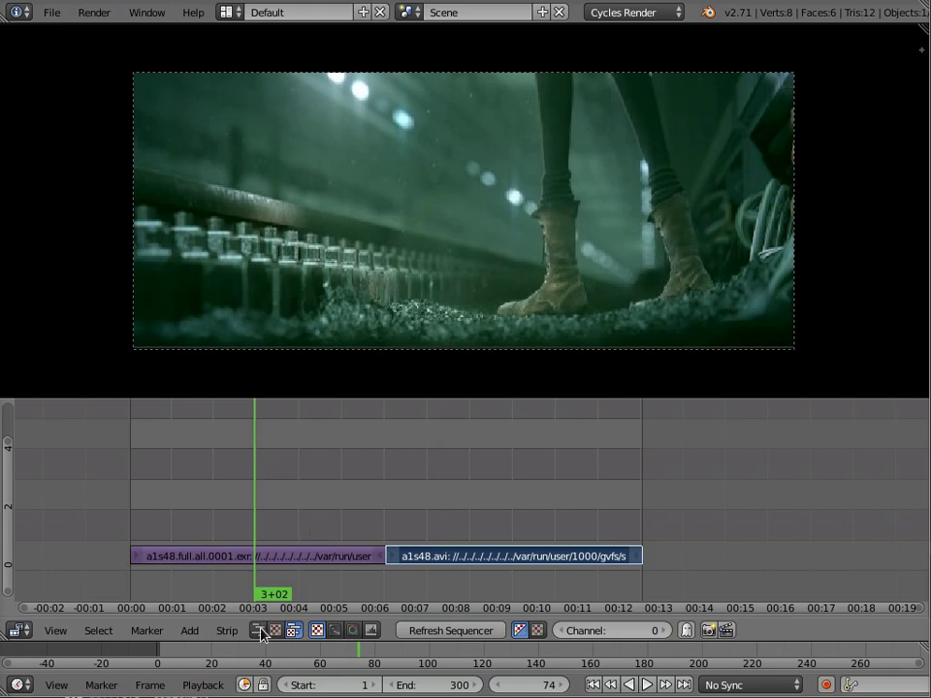
left_click(226, 630)
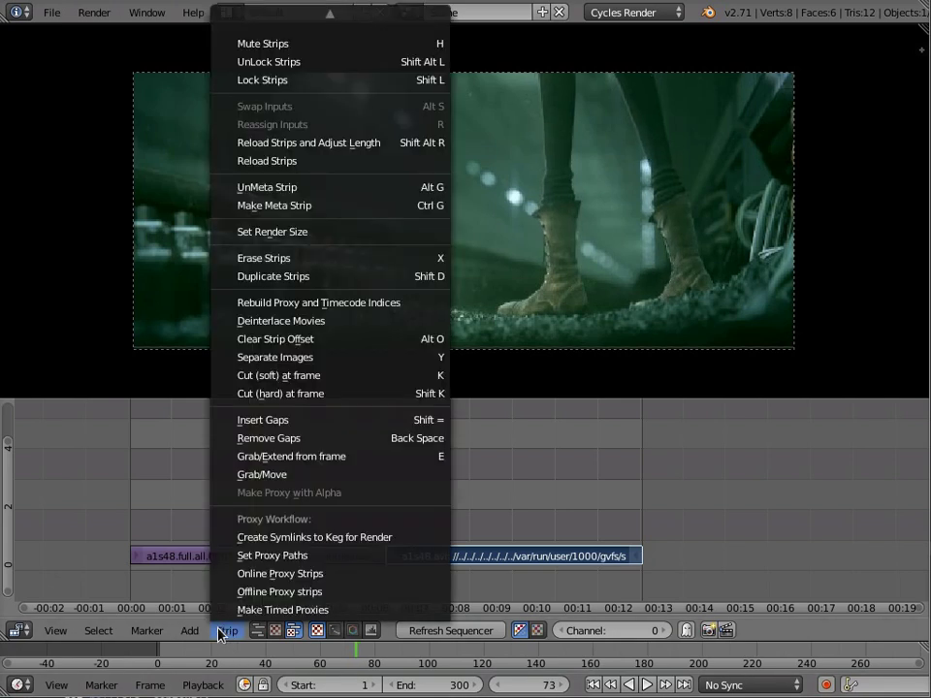
Step: Search the add-ons in User Preferences for "proxy" and view the details of the VSE: transparent_proxy add-on
left_click(50, 12)
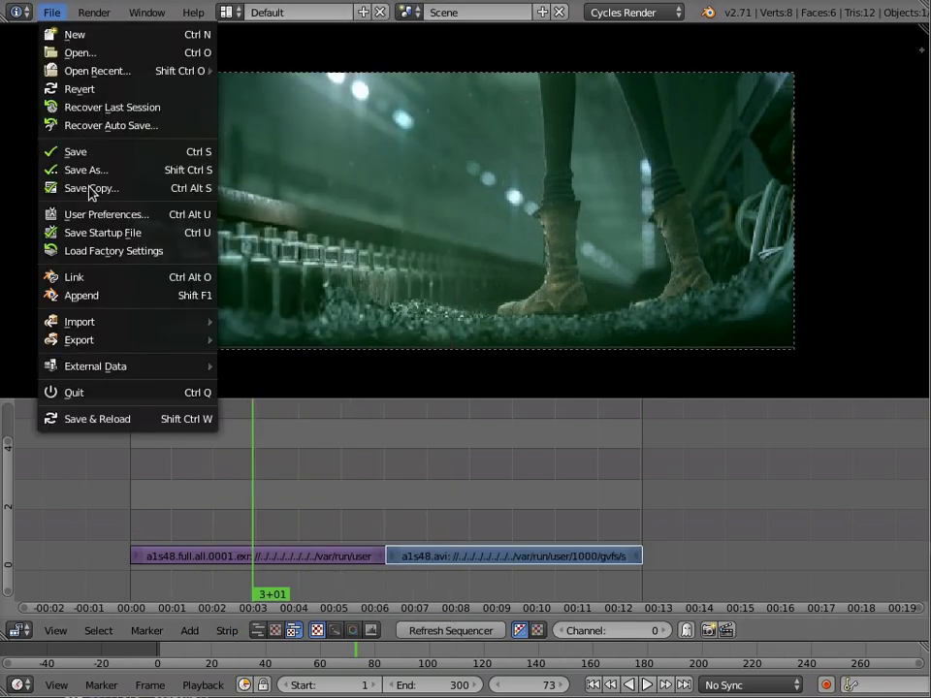
left_click(80, 214)
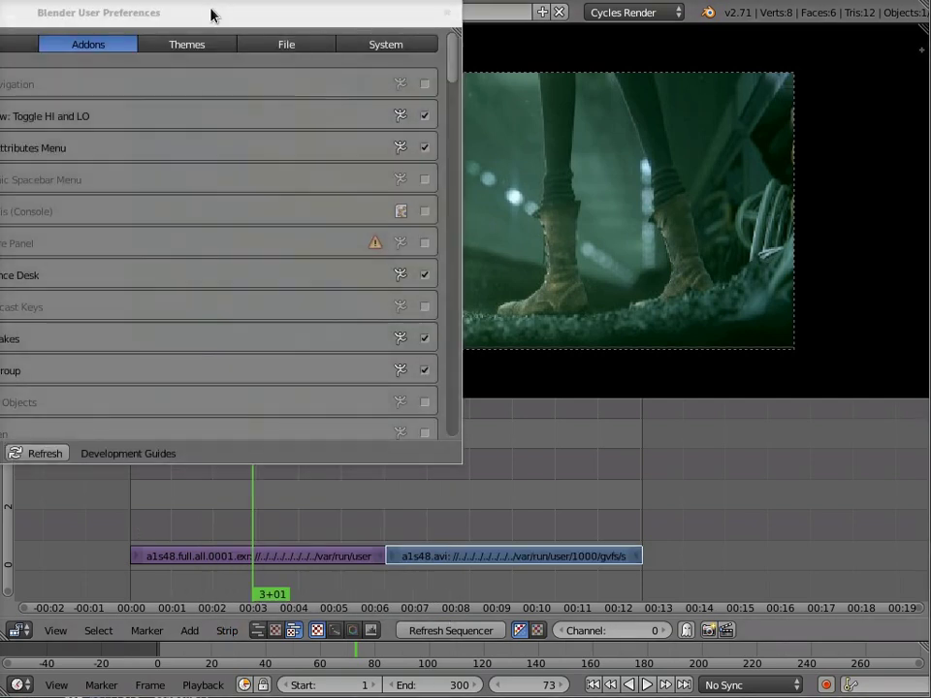
left_click_drag(209, 14, 624, 92)
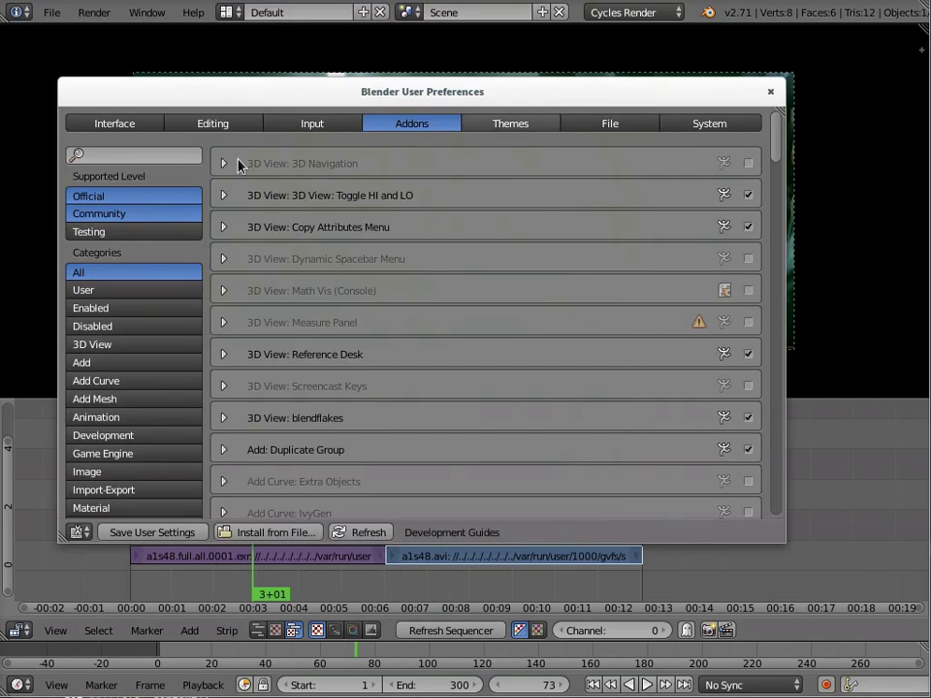
left_click(161, 150)
type("prox")
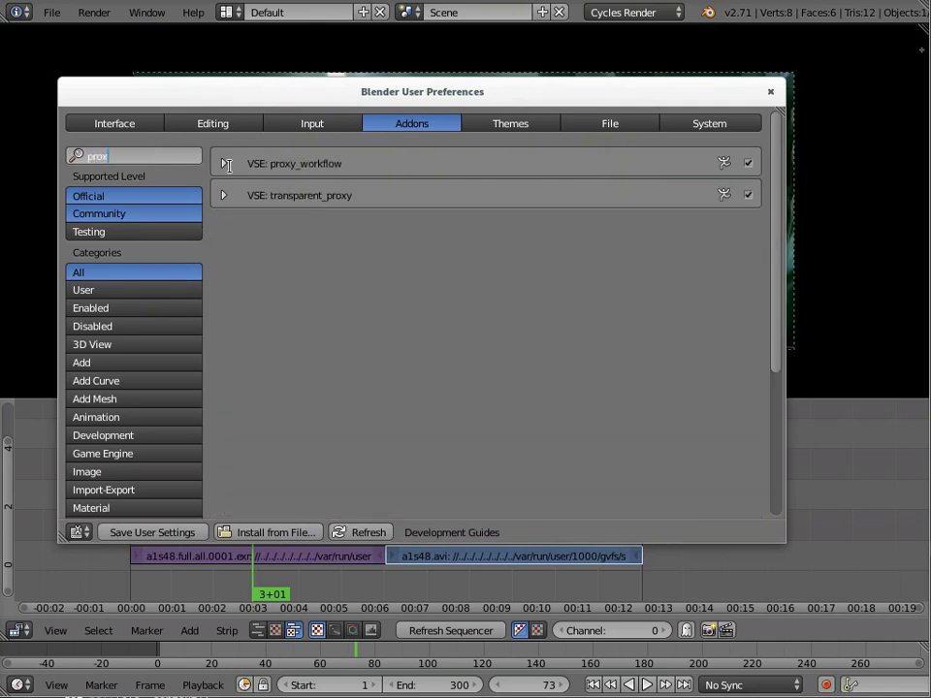
type("y")
left_click(221, 197)
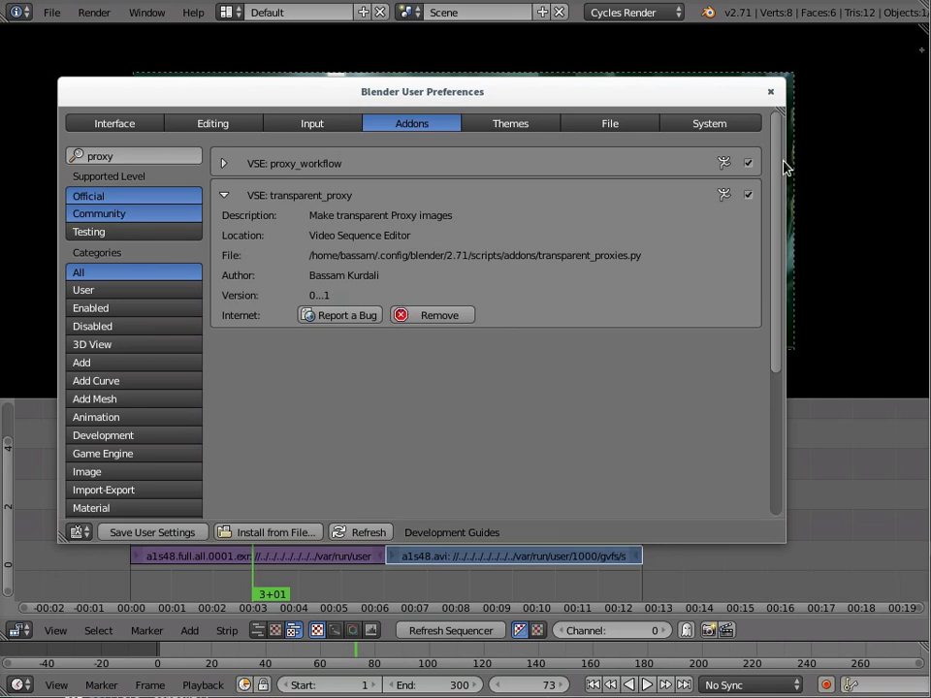
left_click(769, 91)
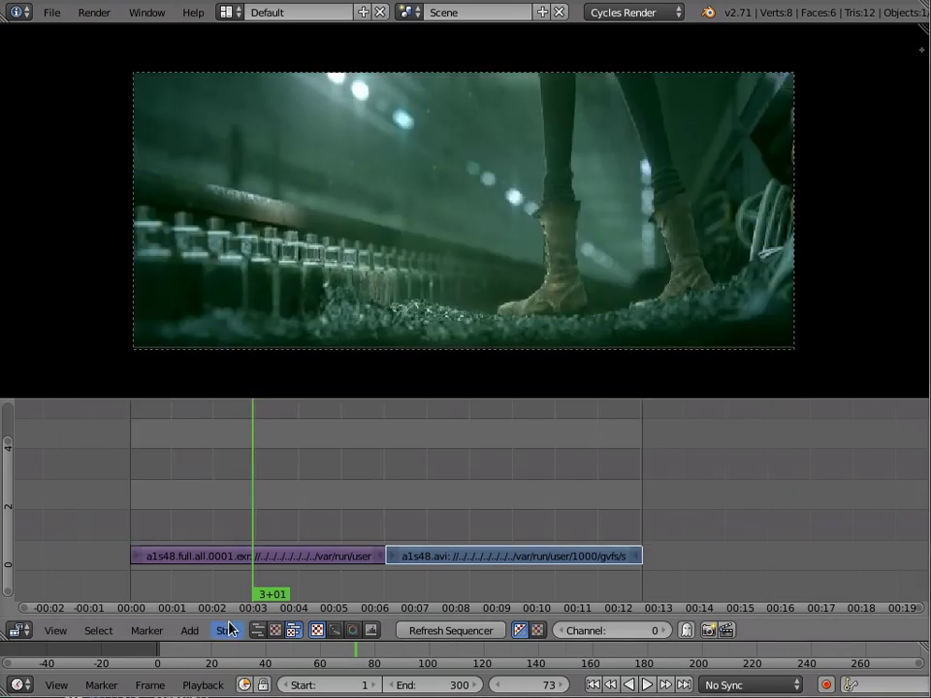
Step: Add testimage.png from the delete folder as an image strip at frame 73 above the EXR strip, and scrub to frame 86
left_click(229, 629)
right_click(177, 556)
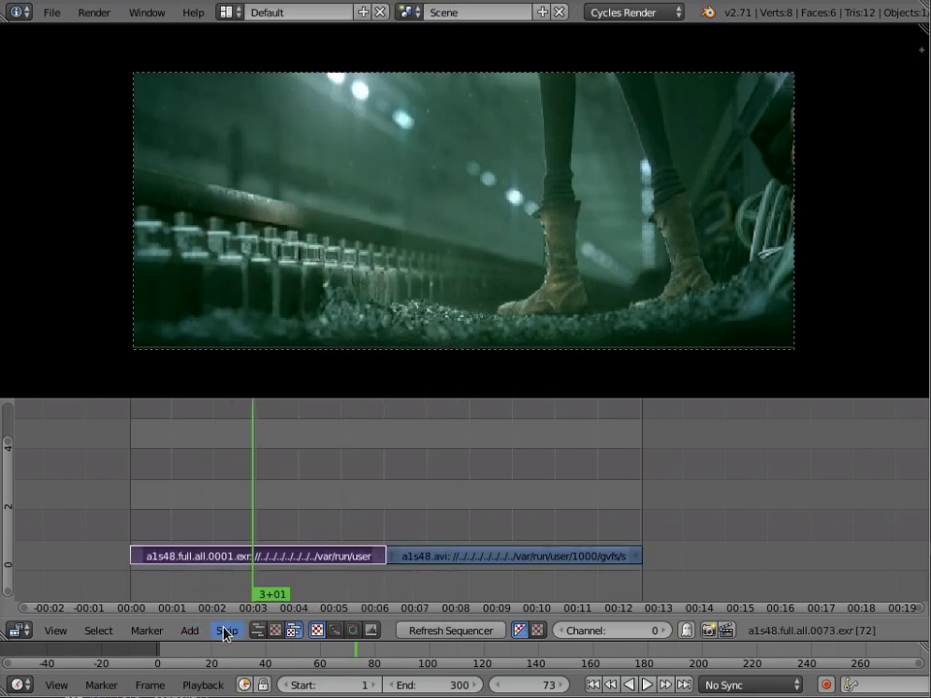
right_click(160, 541)
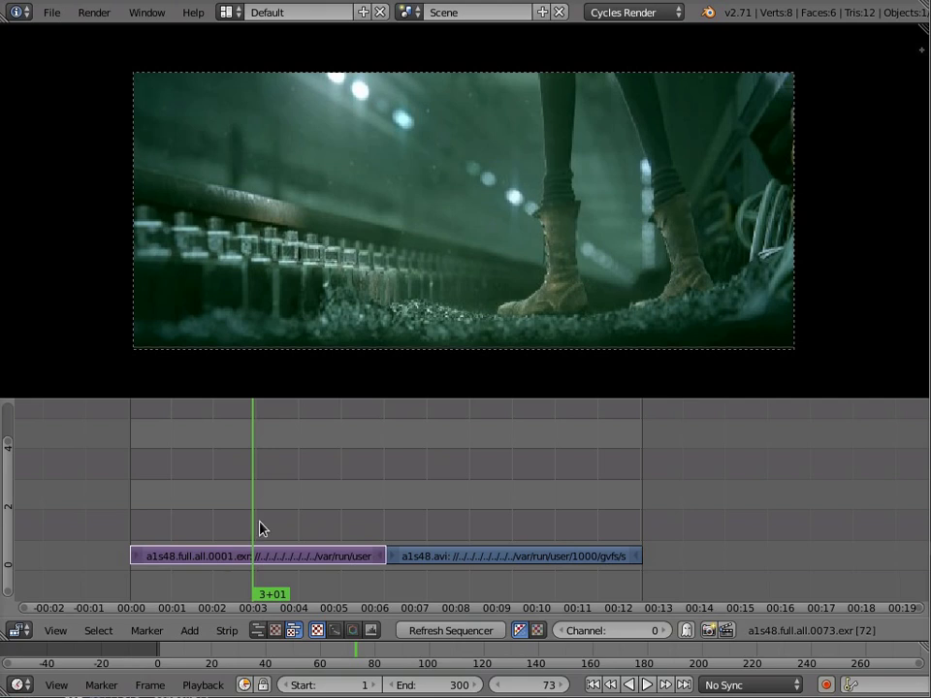
key("shift+a")
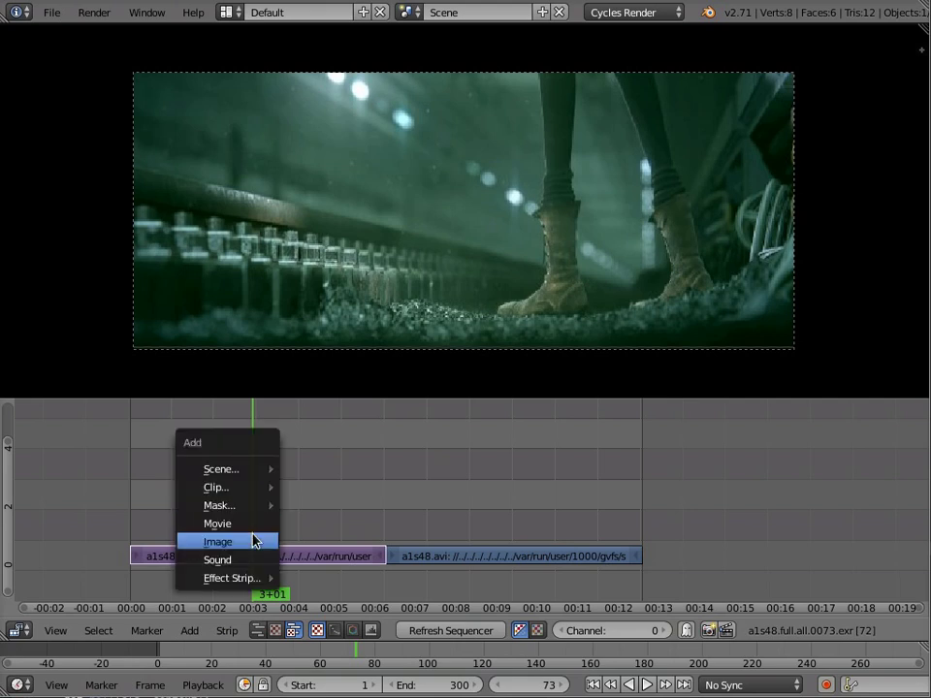
left_click(256, 541)
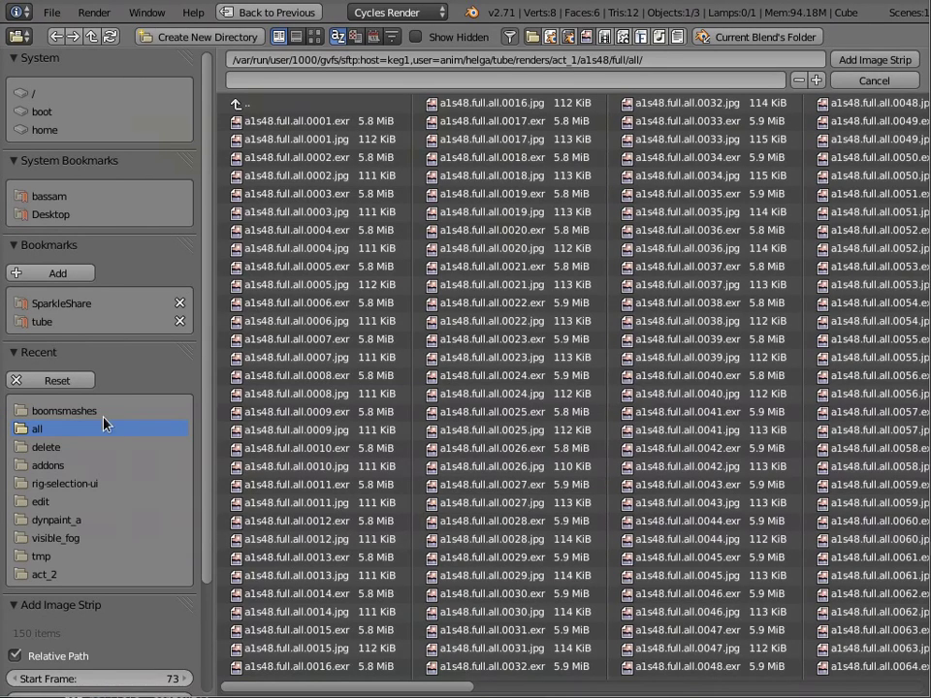
left_click(81, 454)
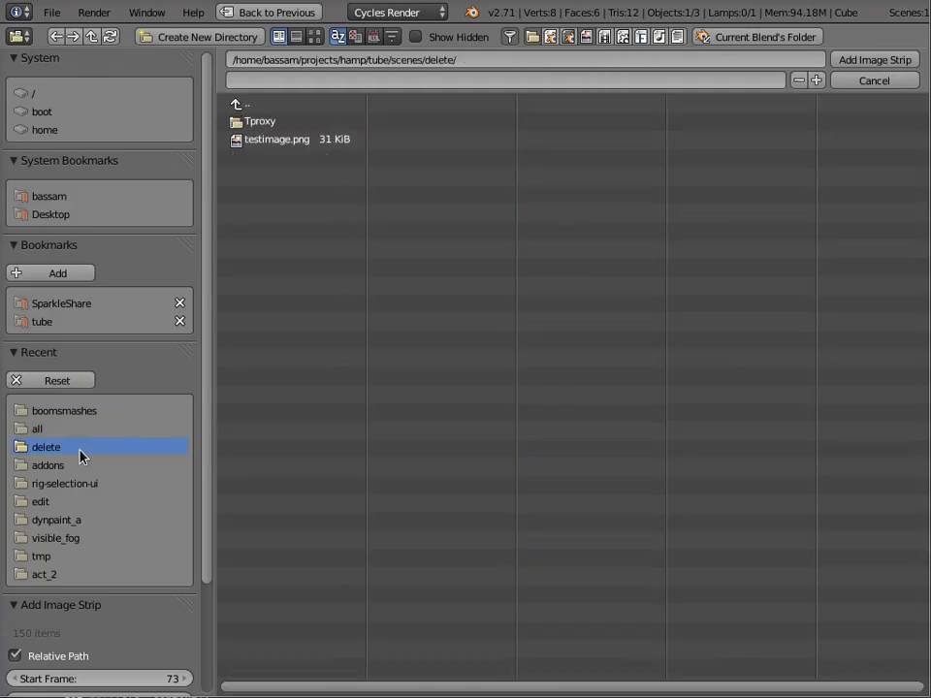
double_click(291, 141)
left_click_drag(269, 498, 275, 514)
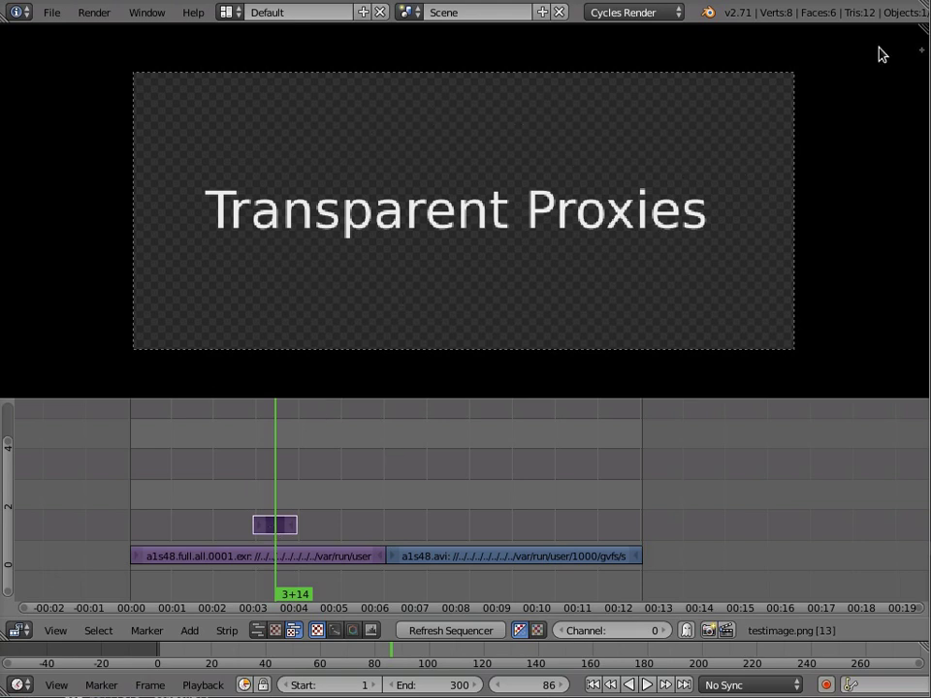
Step: Set the testimage.png strip's blend mode to Alpha Over, and hide the strip properties to view it over the EXR footage
left_click(920, 51)
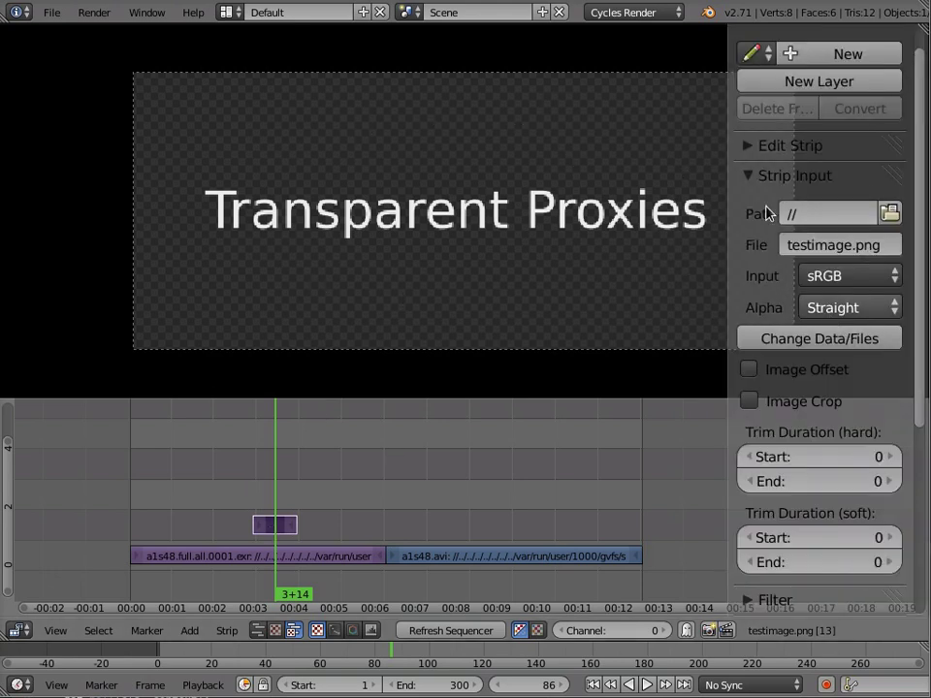
left_click_drag(728, 187, 681, 200)
scroll(722, 243, "up", 1)
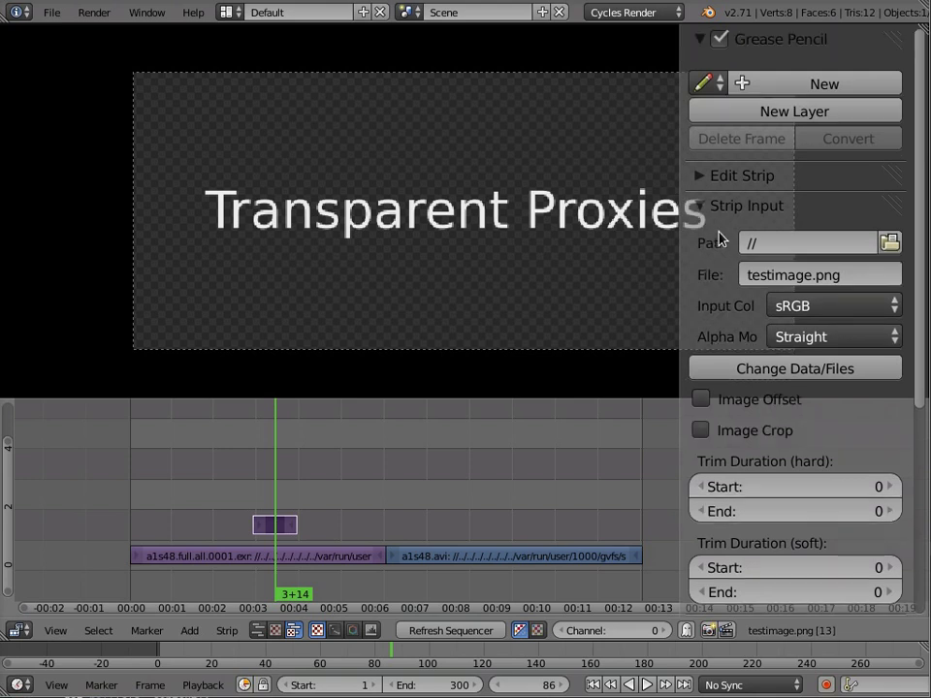
left_click(700, 176)
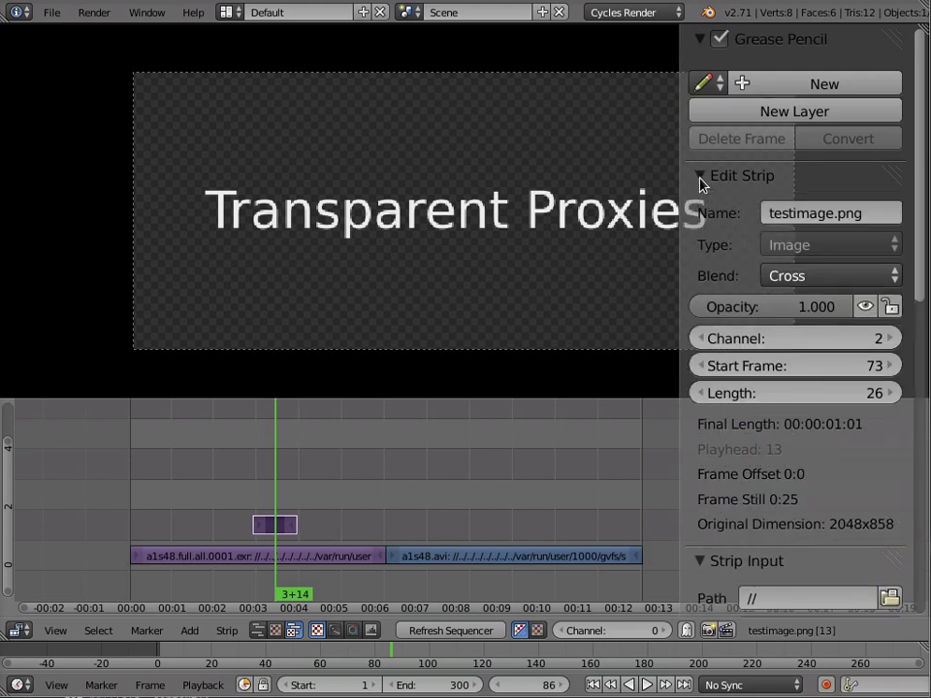
left_click(801, 279)
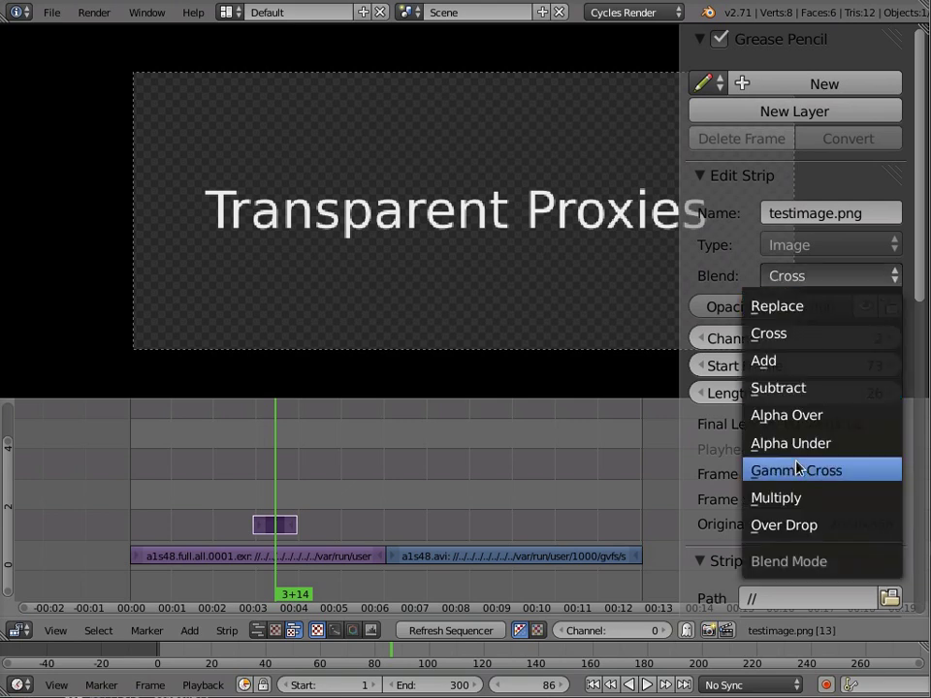
left_click(802, 418)
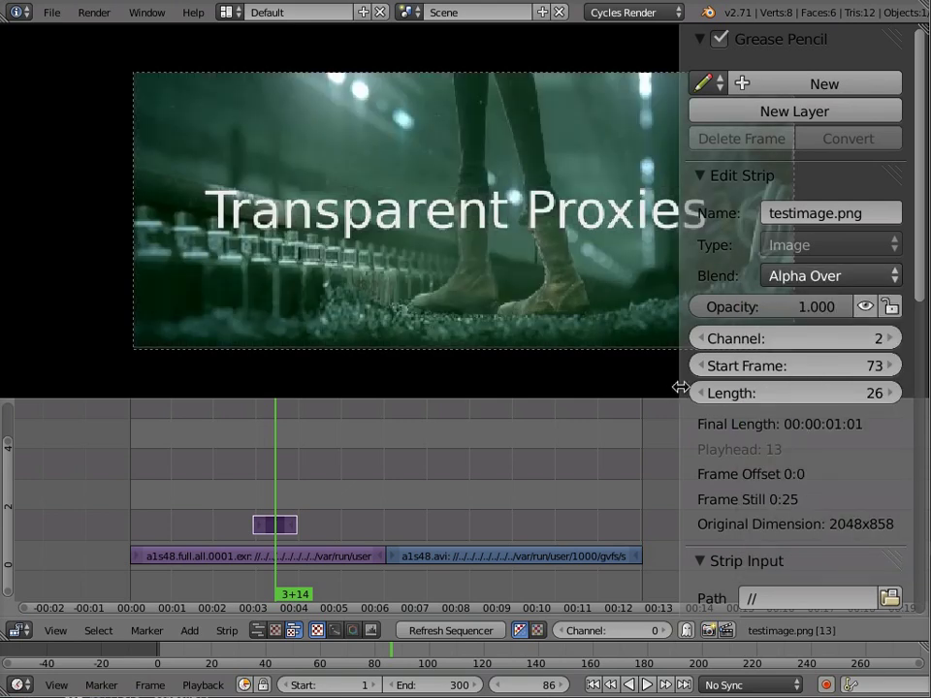
left_click_drag(680, 386, 736, 387)
mouse_move(297, 499)
left_mouse_down()
mouse_move(276, 490)
mouse_move(299, 489)
mouse_move(258, 486)
mouse_move(280, 497)
left_mouse_up()
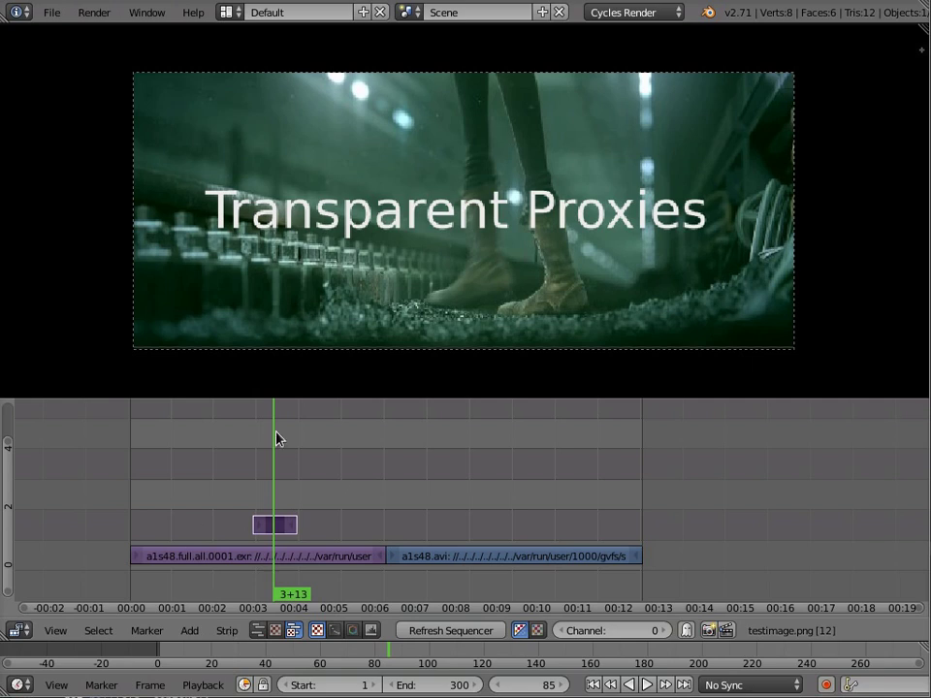
Step: Run Set Proxy Paths on the testimage.png strip with build_25 and rebuild enabled, and scrub over it to frame 86
left_click(226, 630)
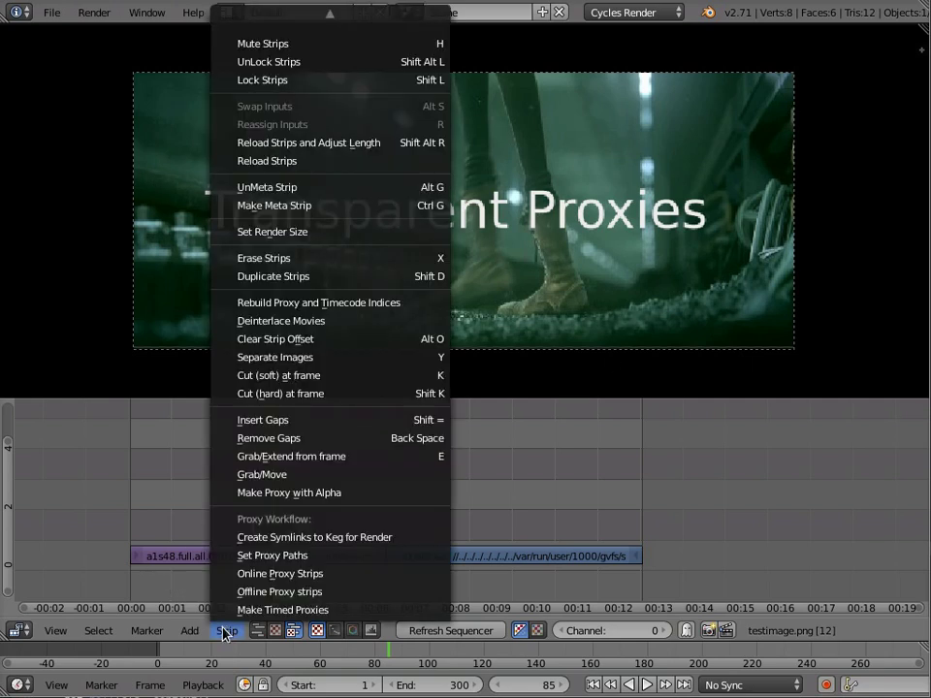
left_click(272, 557)
left_click(283, 651)
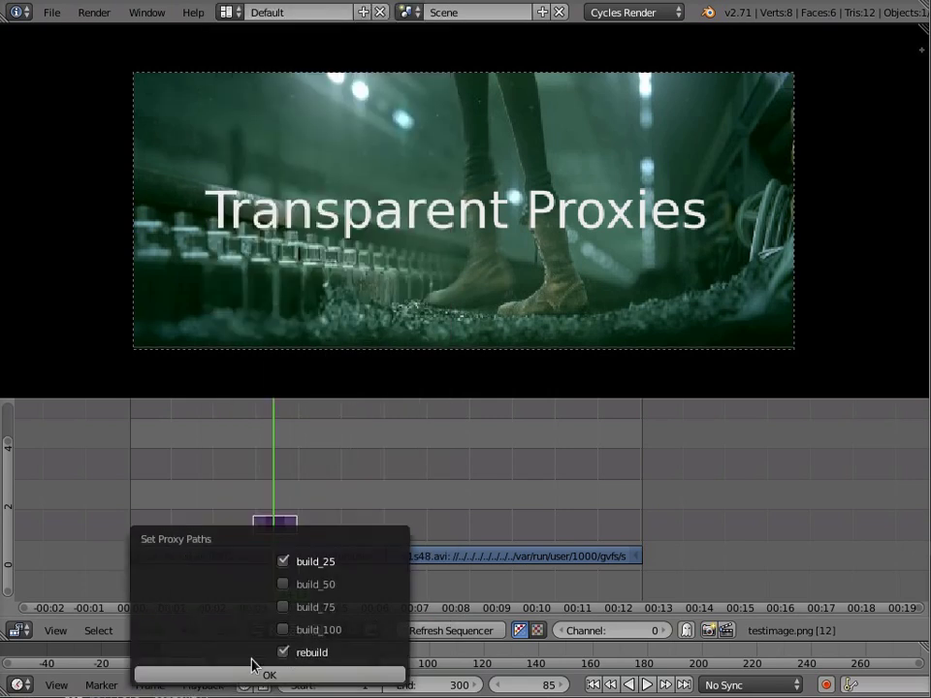
left_click(204, 676)
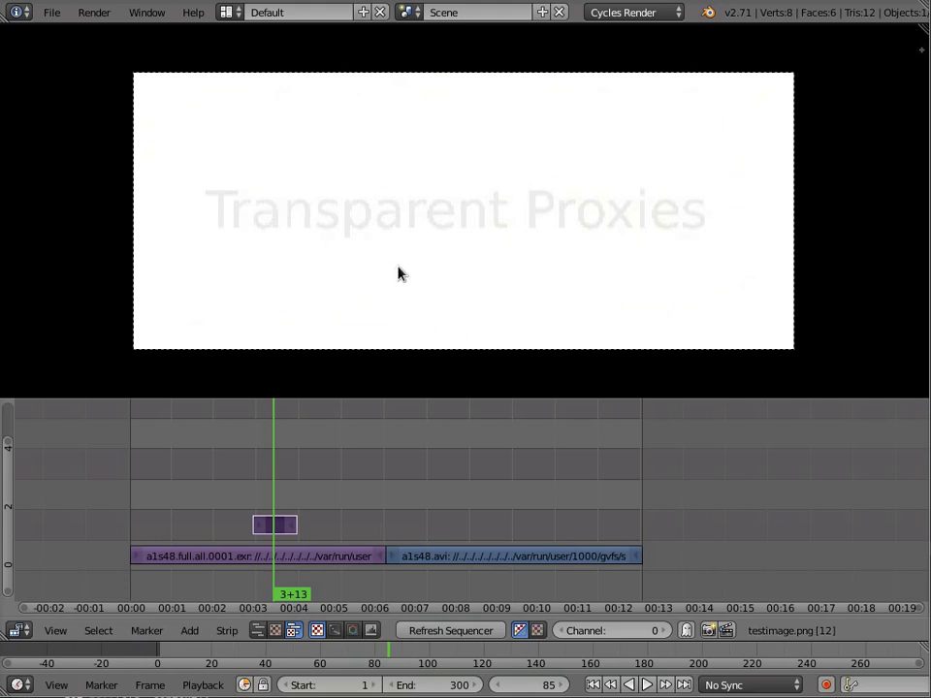
left_click_drag(283, 492, 275, 518)
Step: Run Make Proxy with Alpha on the testimage.png strip, and scrub through it to frame 93
key("space")
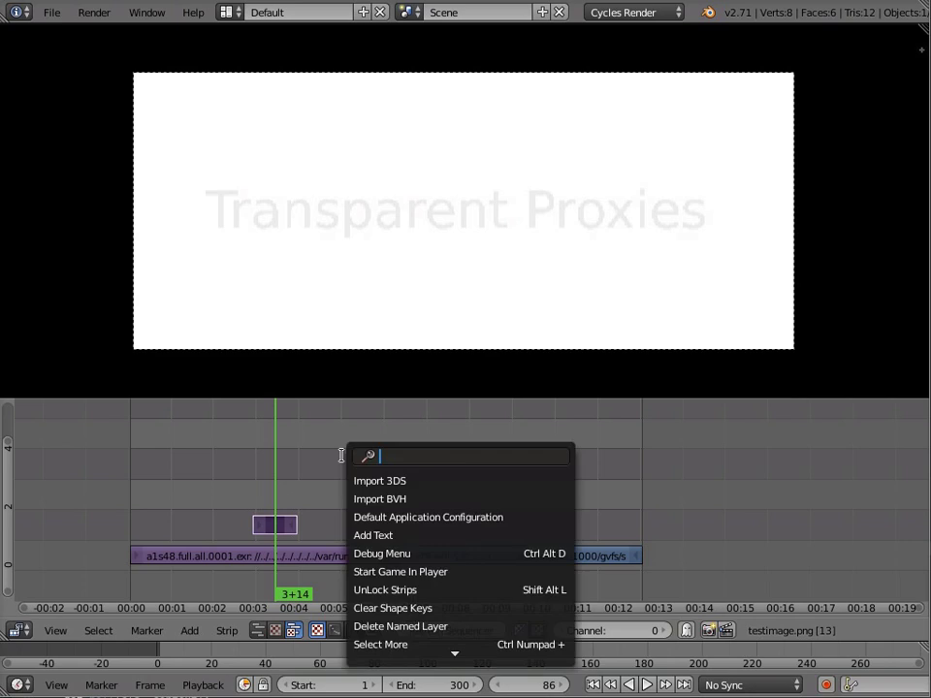
type("alph")
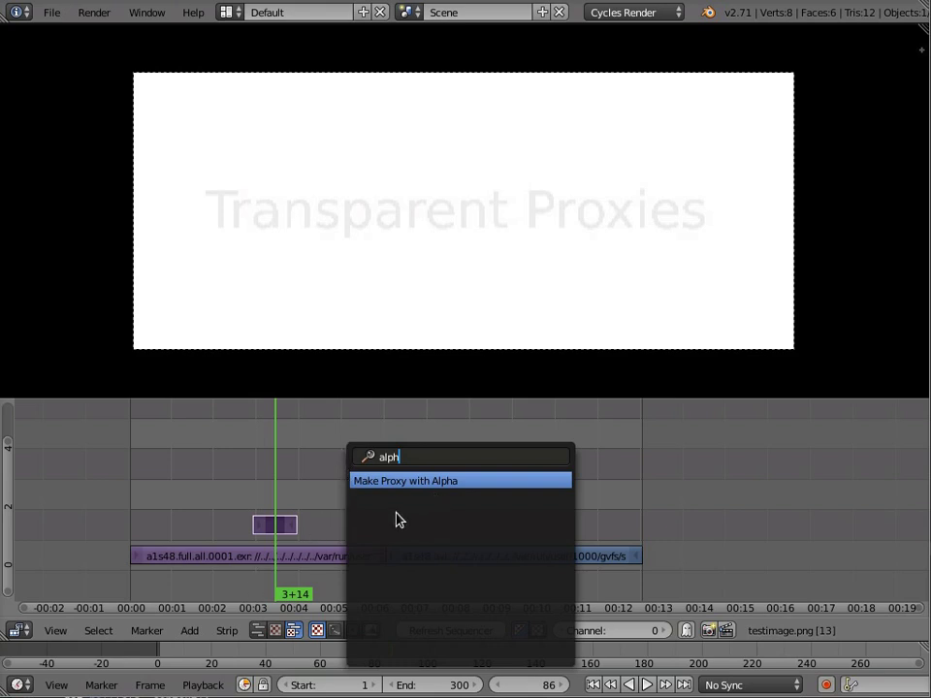
key("Tab")
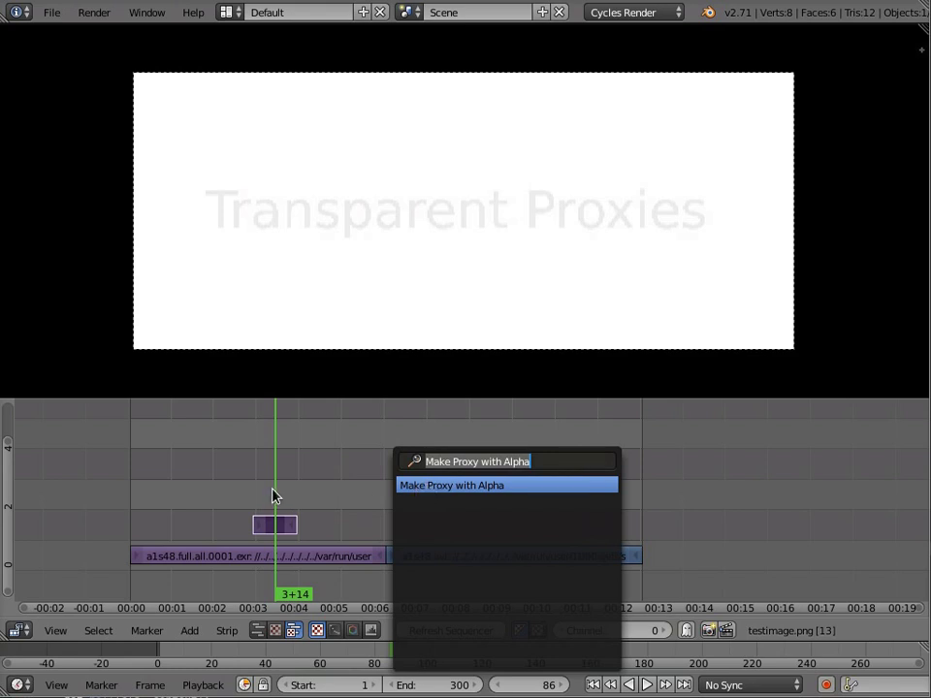
key("Return")
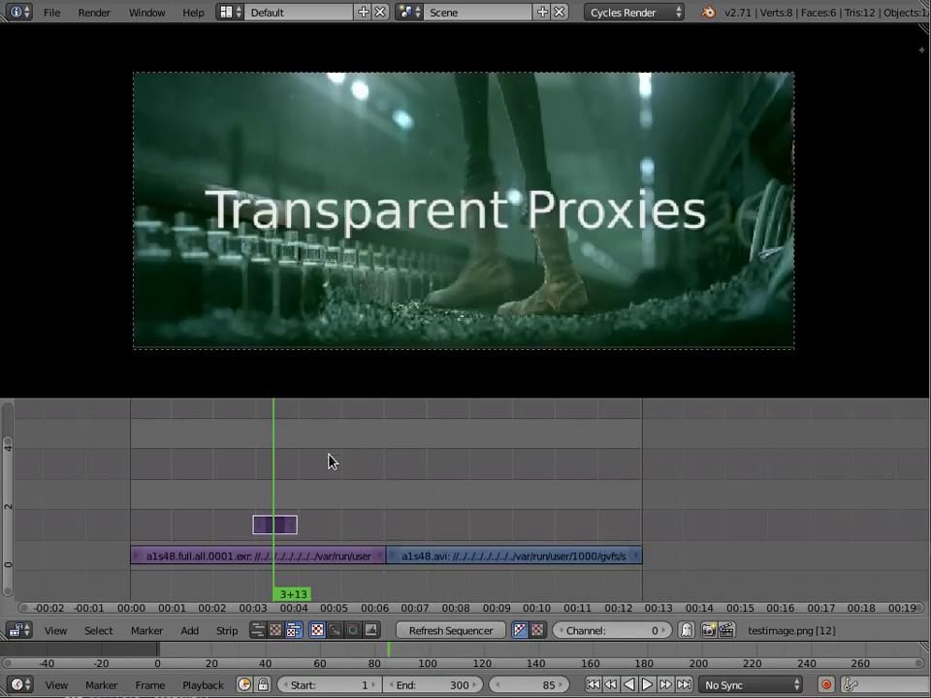
mouse_move(270, 501)
left_mouse_down()
mouse_move(233, 498)
mouse_move(335, 505)
mouse_move(214, 498)
mouse_move(305, 499)
mouse_move(280, 501)
left_mouse_up()
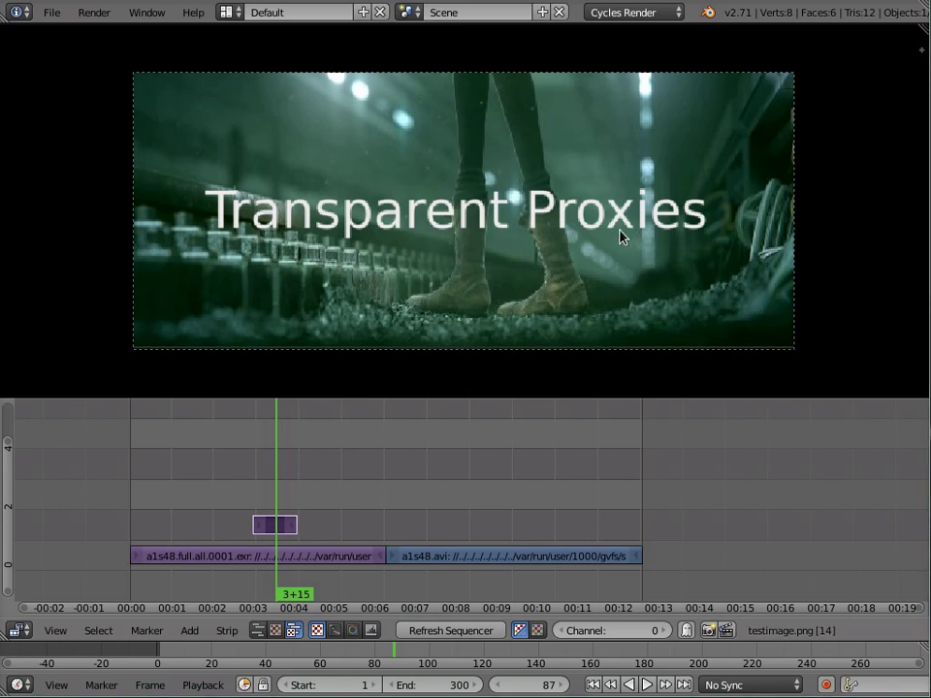
left_click_drag(270, 469, 286, 486)
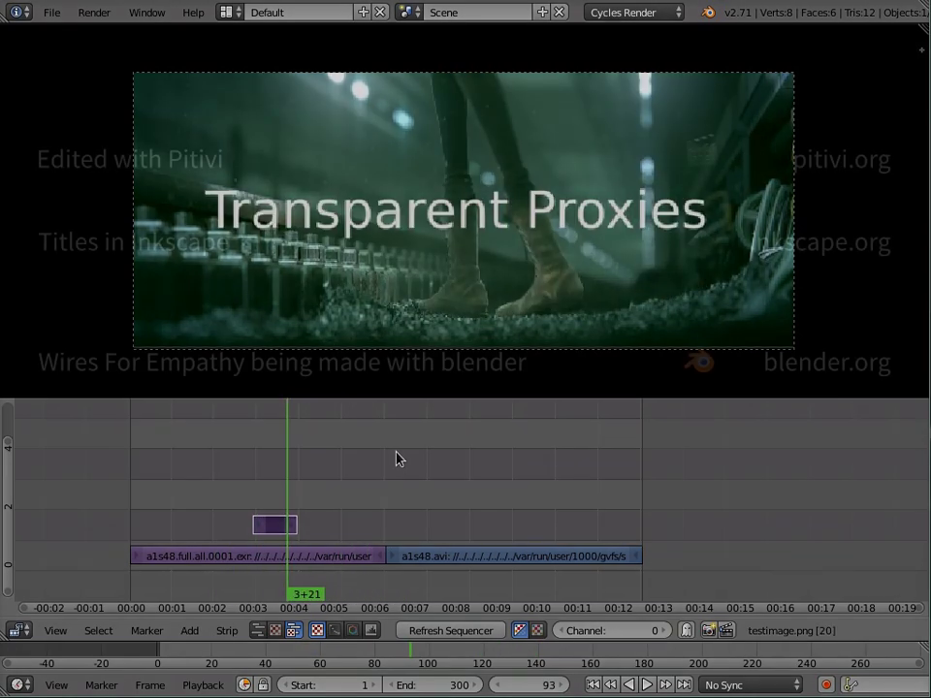